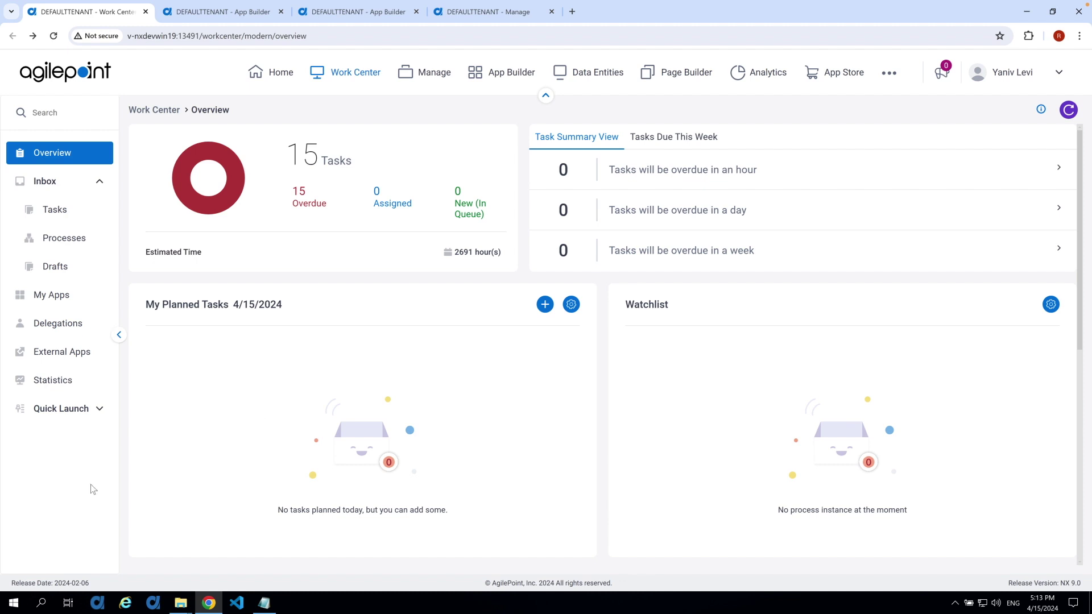
- Show My Apps in the Work Center sidebar to launch the YL Newsletter AI Agent app
left_click(64, 305)
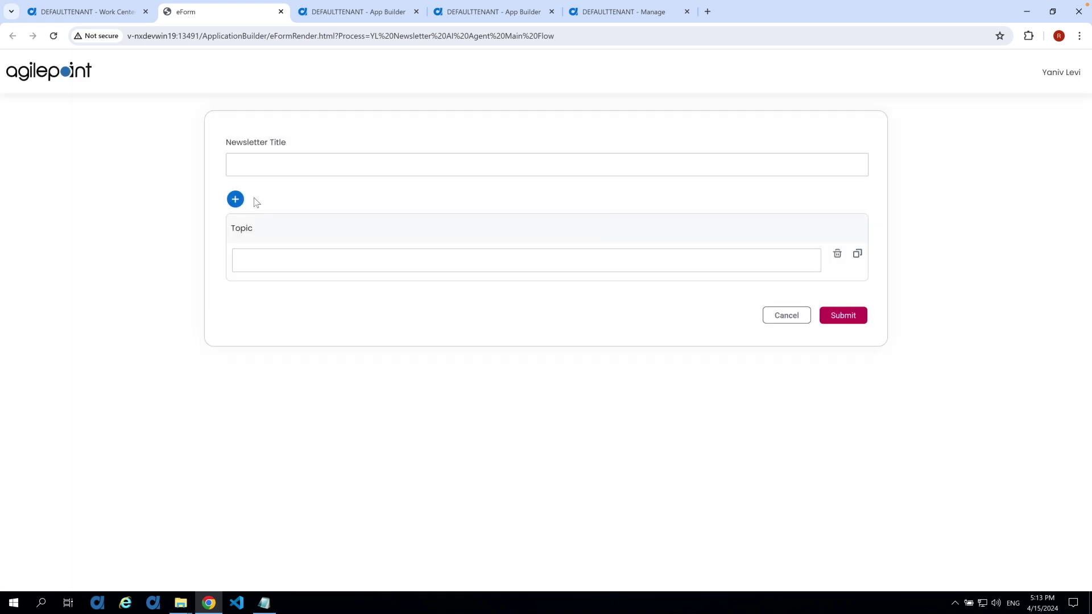
- Enter the title 'Generative AI and NoCode/LowCode platforms' and first topic 'GEN AI in the use of citizen development'
left_click(250, 167)
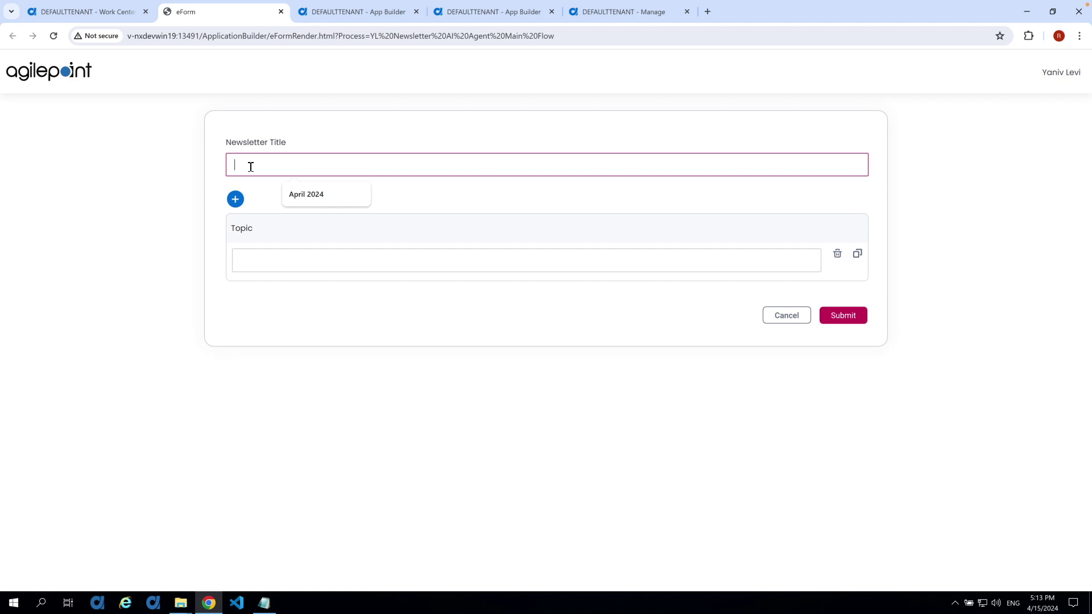
type("Generative AI and NoCode/LowCode platforms")
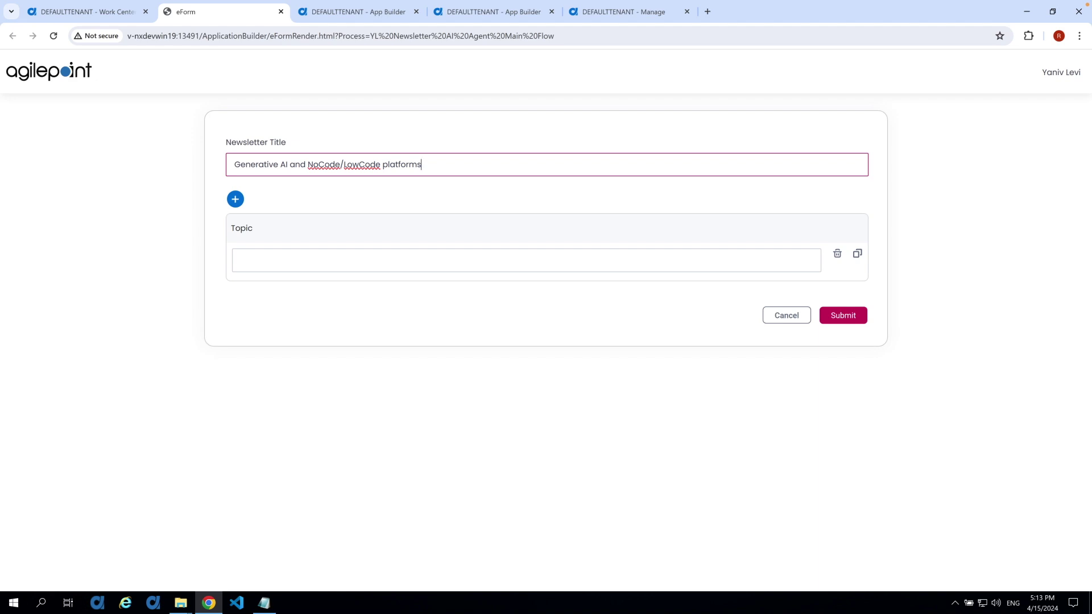
left_click(299, 258)
type("GEN AI in the use of citizen development")
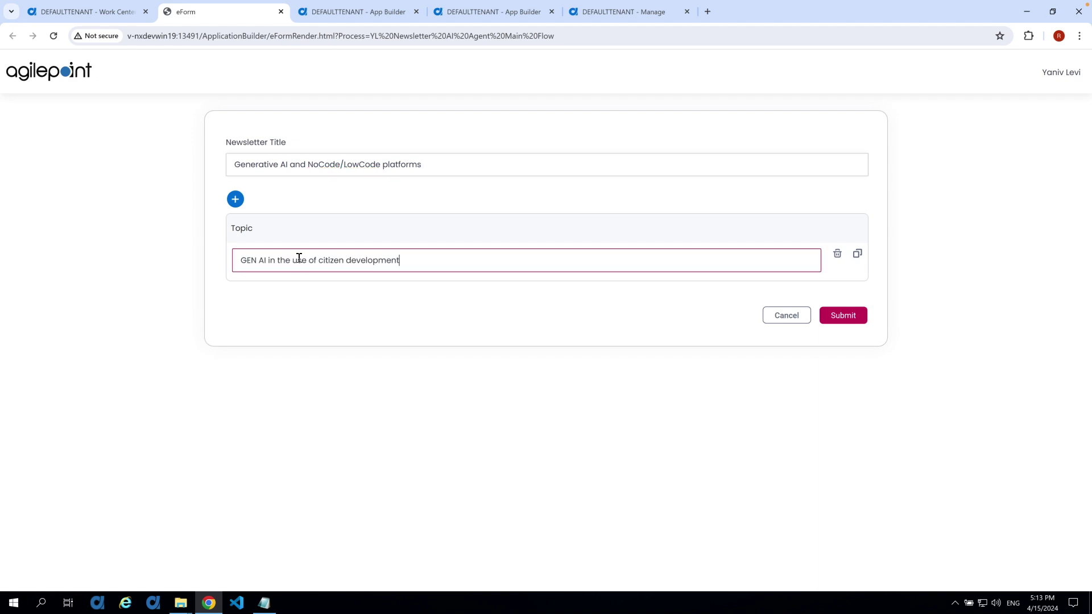
- Add and fill in the second and third topics, then submit the newsletter request
left_click(235, 199)
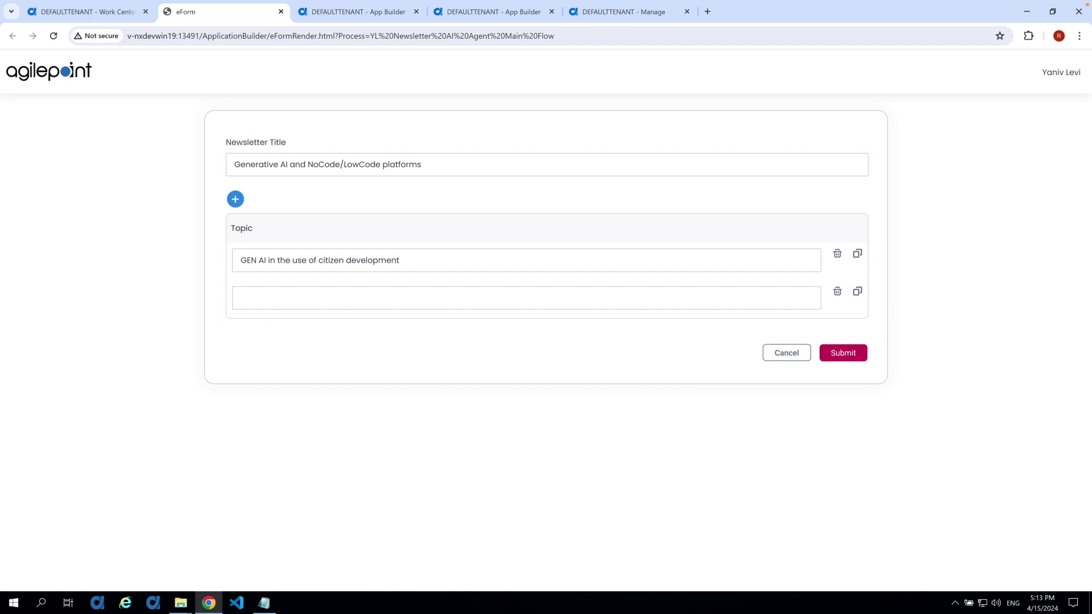
left_click(251, 300)
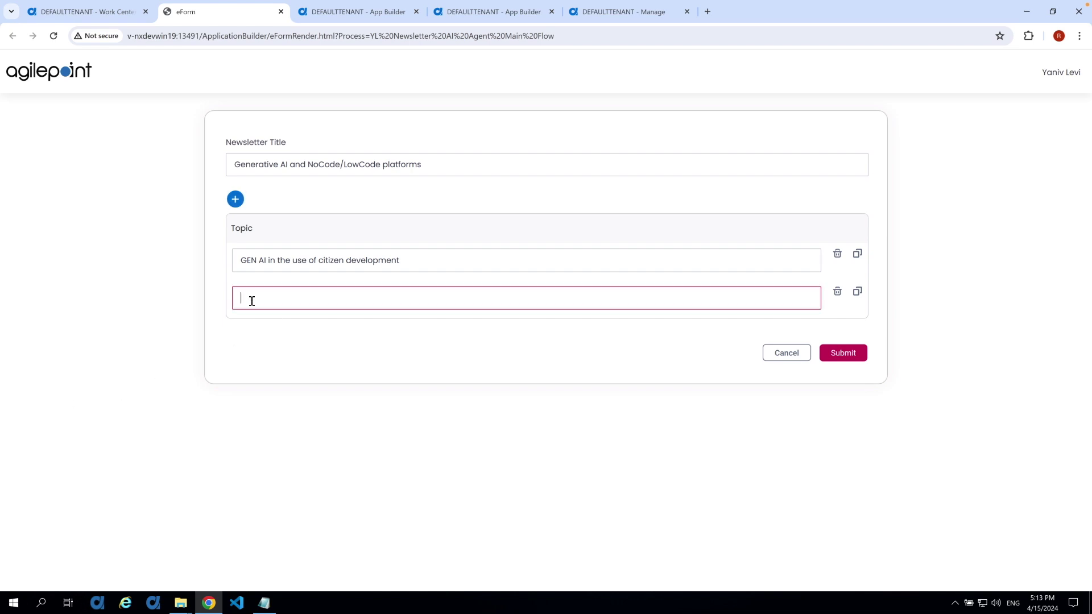
type("GEN AI and NoCode")
left_click(235, 199)
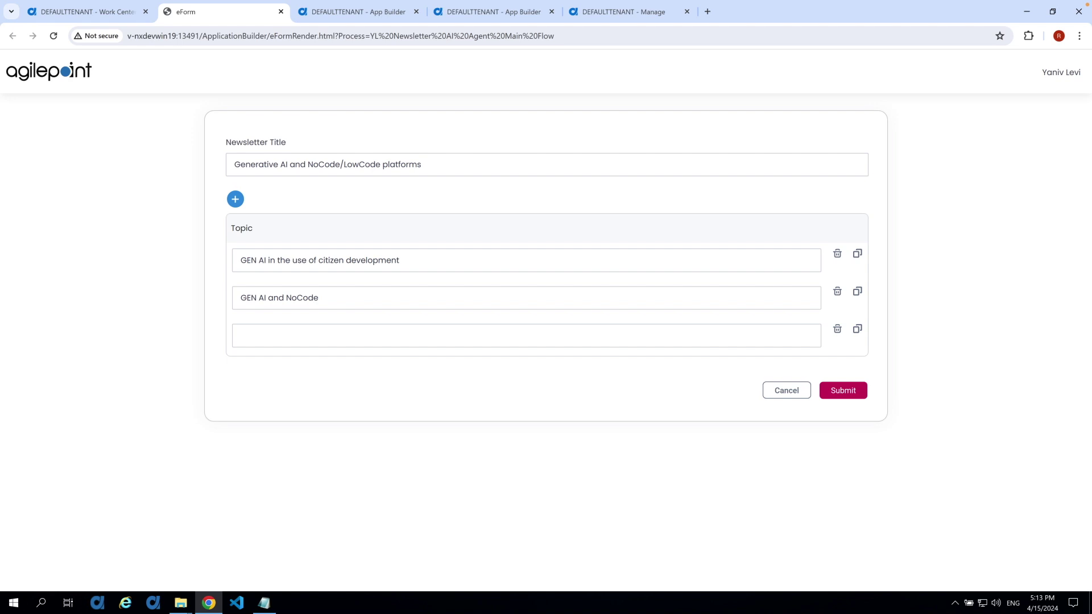
left_click(286, 335)
type("Choose your first app")
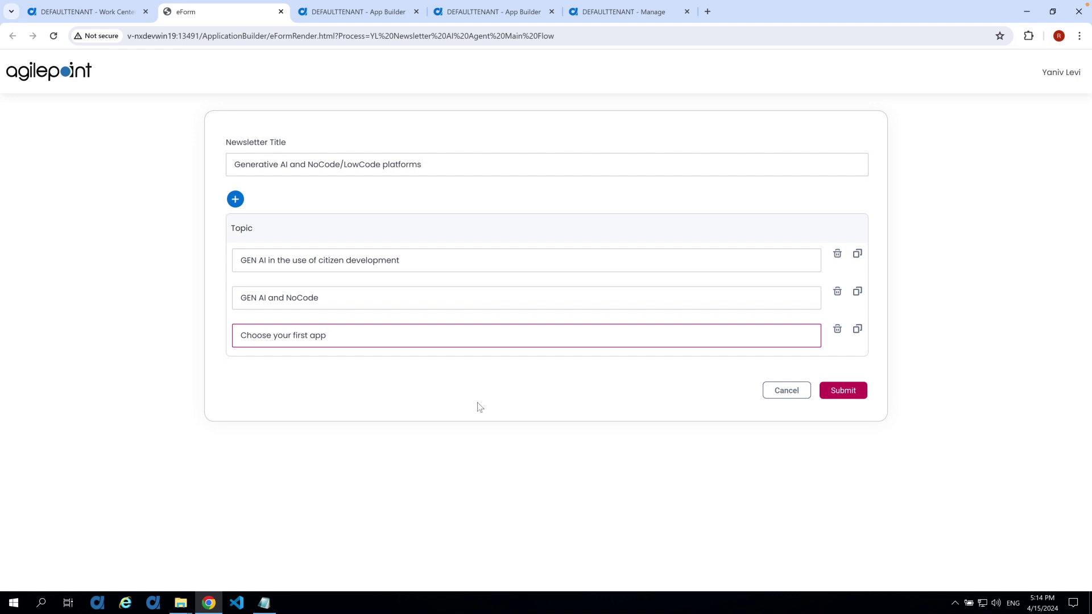
left_click(841, 391)
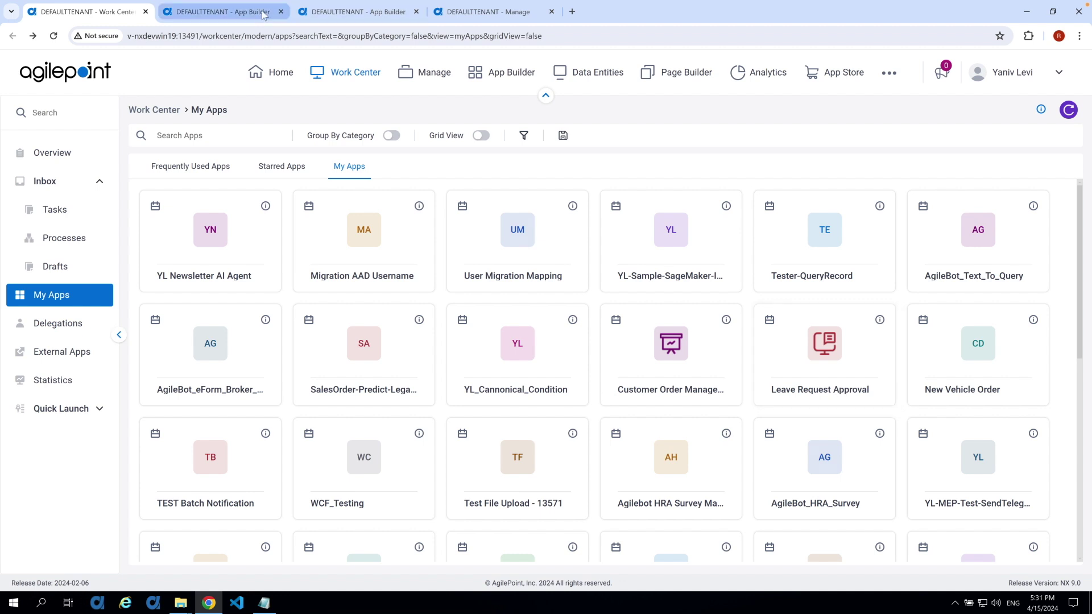
- Switch to App Builder and scroll through the YL Newsletter AI Agent Main Flow diagram
left_click(256, 13)
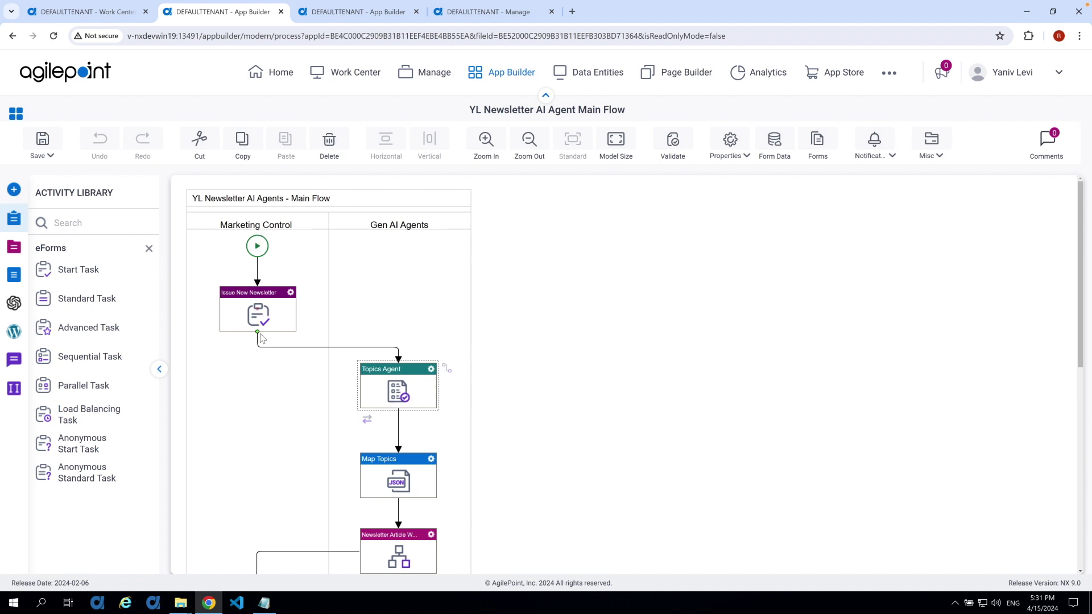
scroll(262, 338, "down", 1)
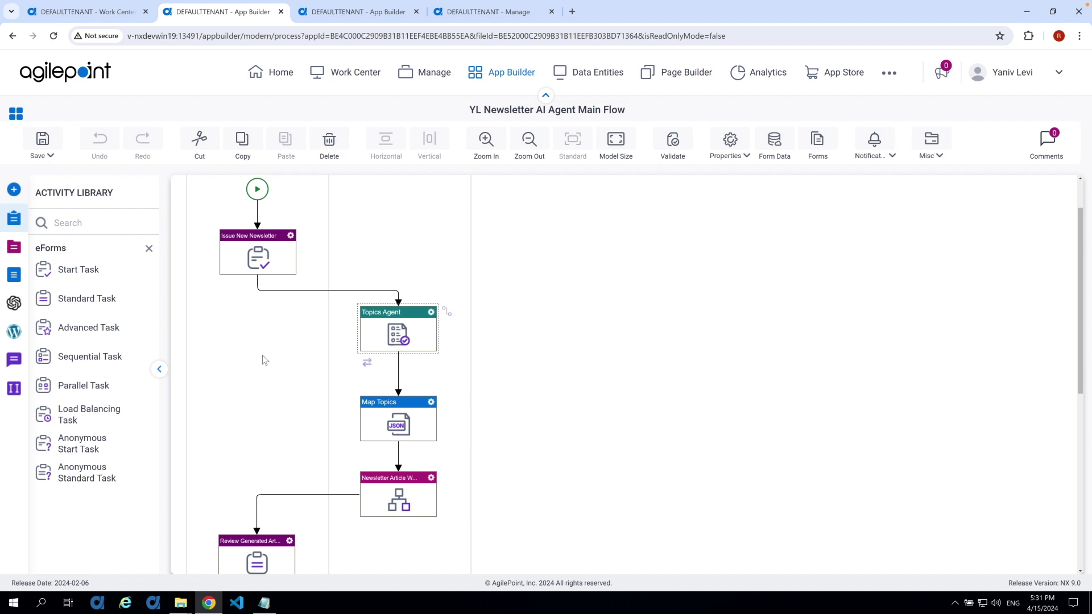
scroll(263, 360, "down", 1)
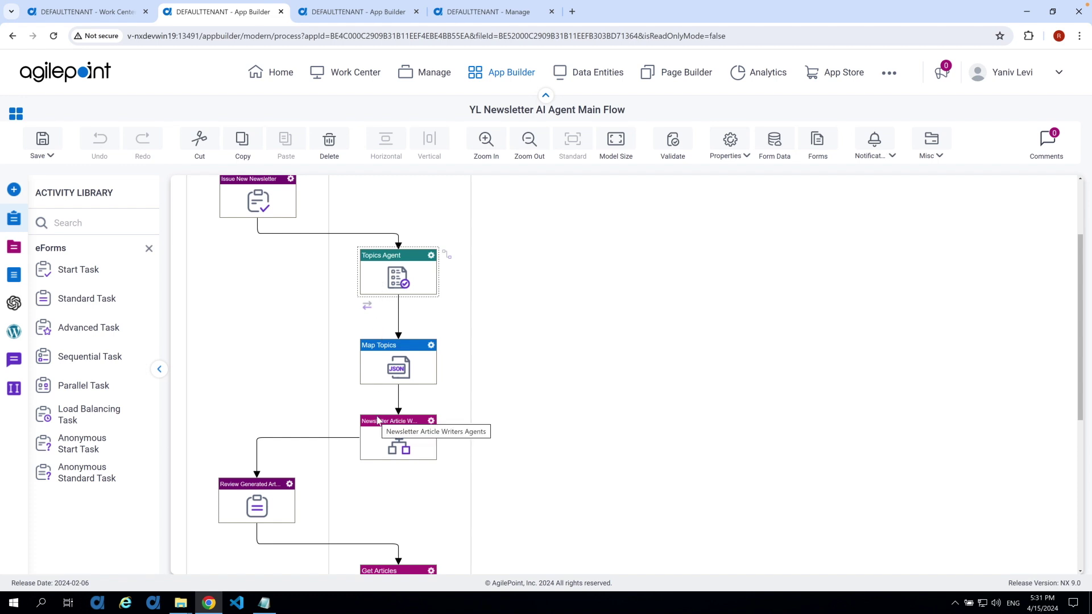
scroll(378, 421, "up", 2)
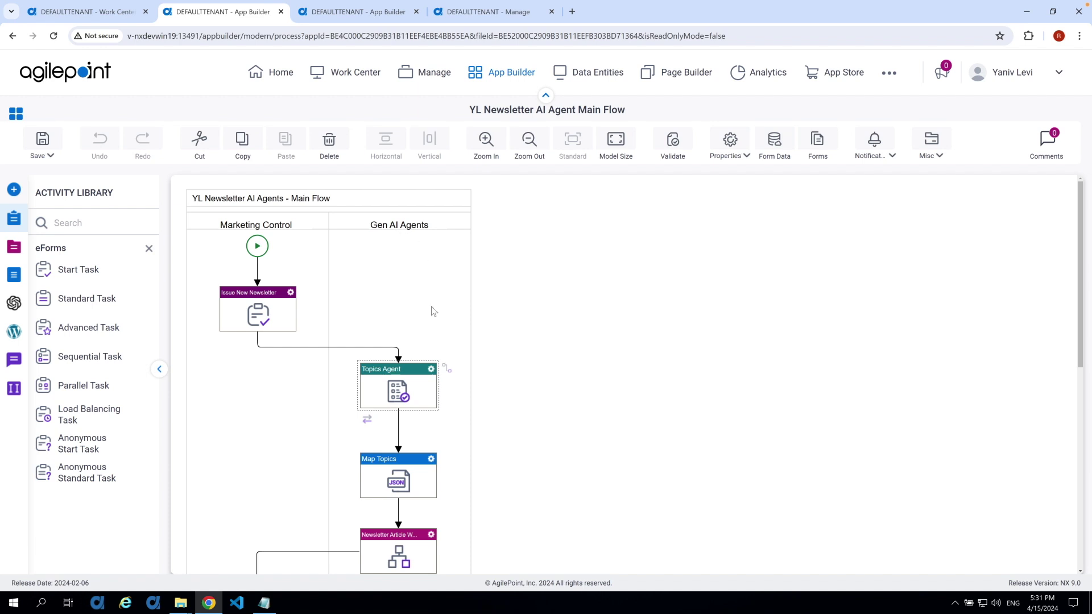
scroll(433, 310, "down", 2)
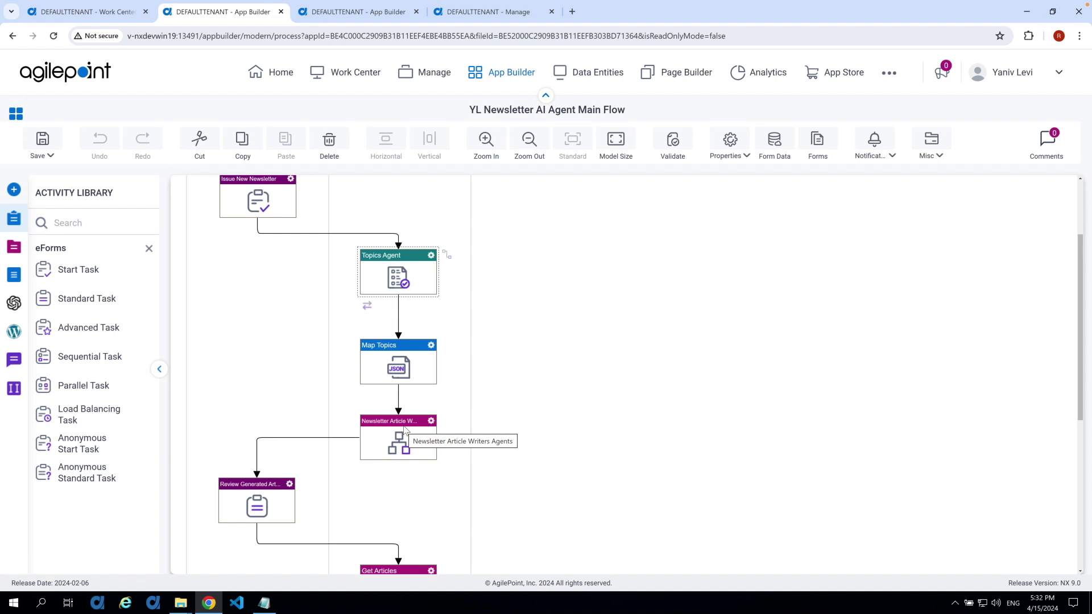
scroll(406, 431, "down", 1)
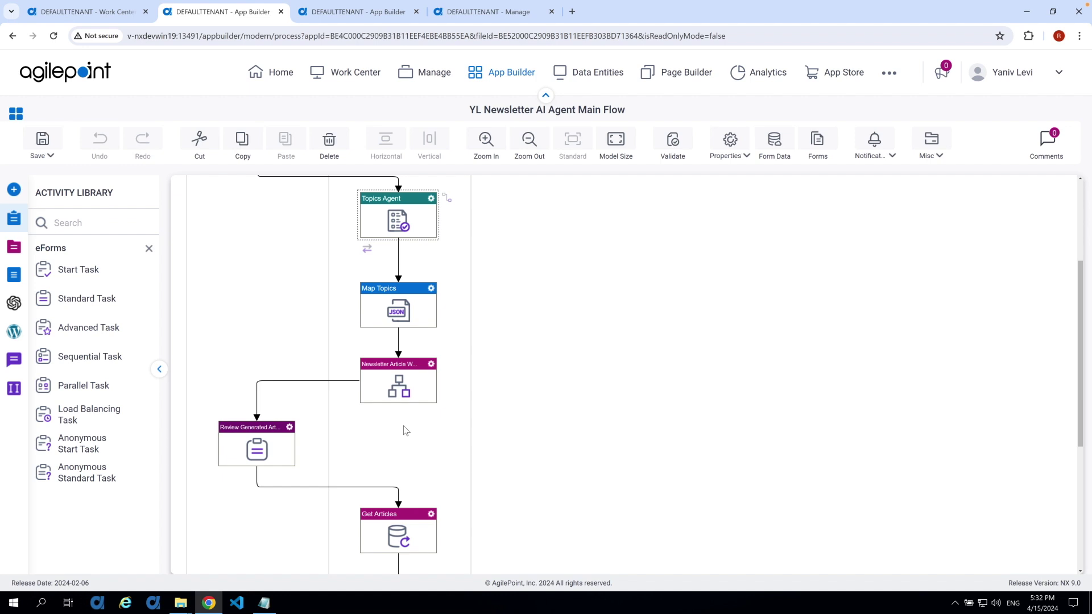
scroll(405, 431, "down", 2)
scroll(405, 431, "down", 1)
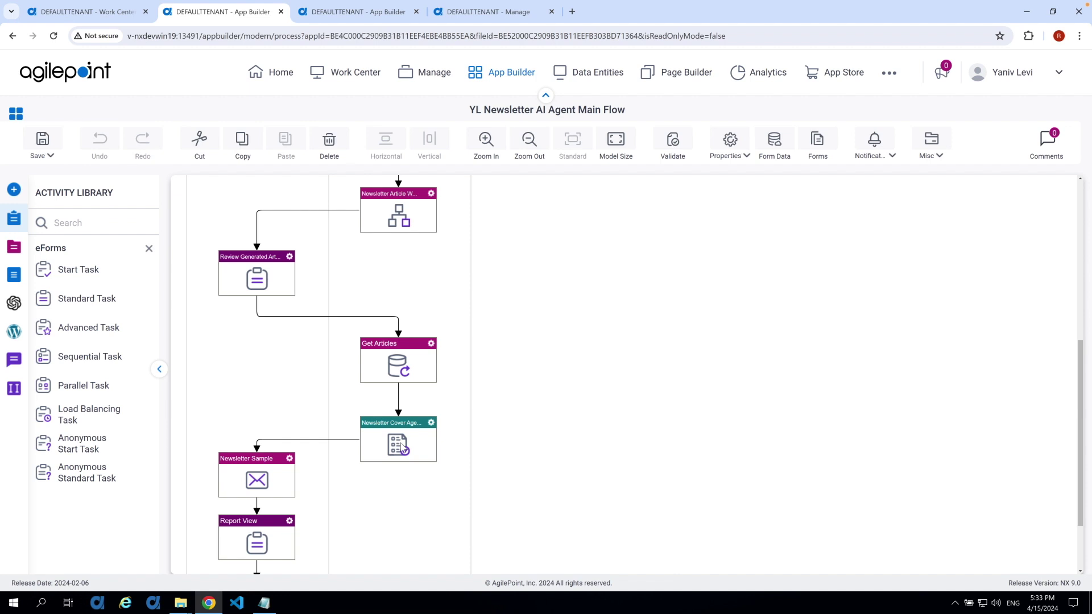
scroll(402, 448, "up", 6)
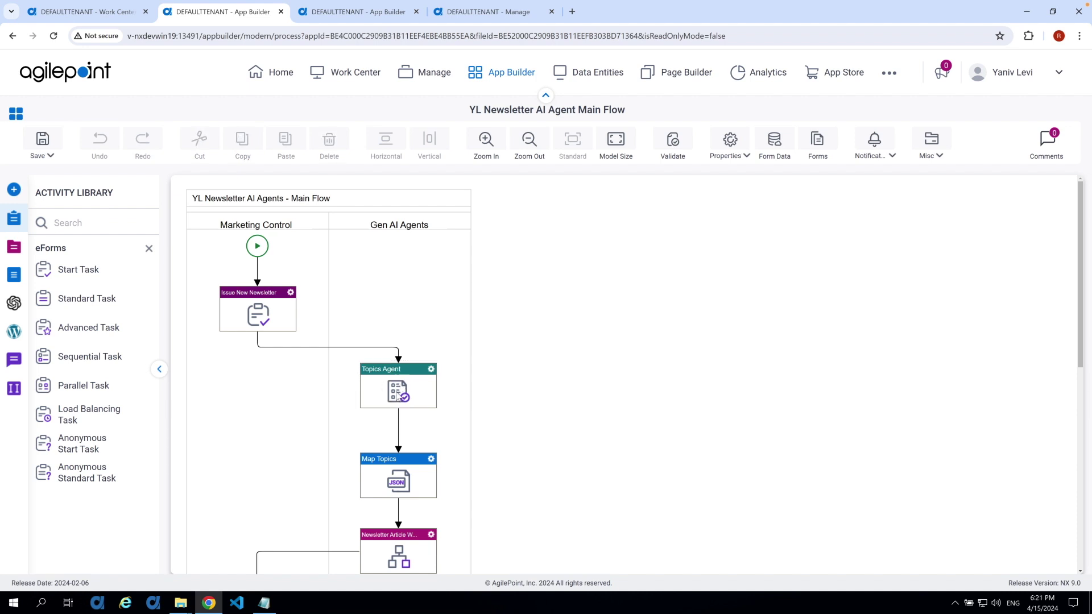
double_click(396, 393)
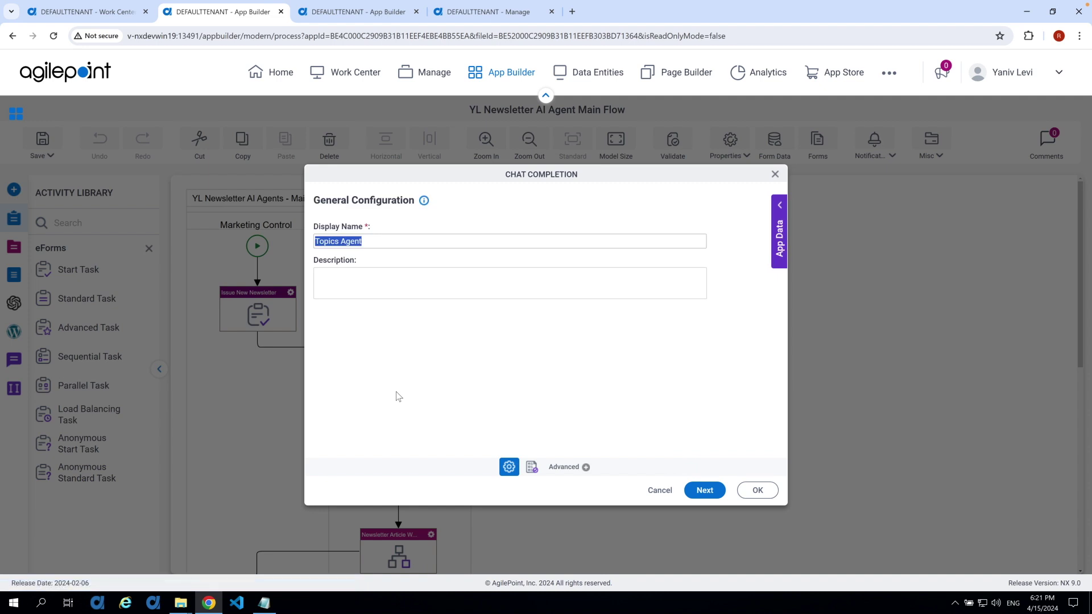
- Keep Newsletter Topics Agent as the Topics Agent's system instruction and open it for editing
left_click(707, 493)
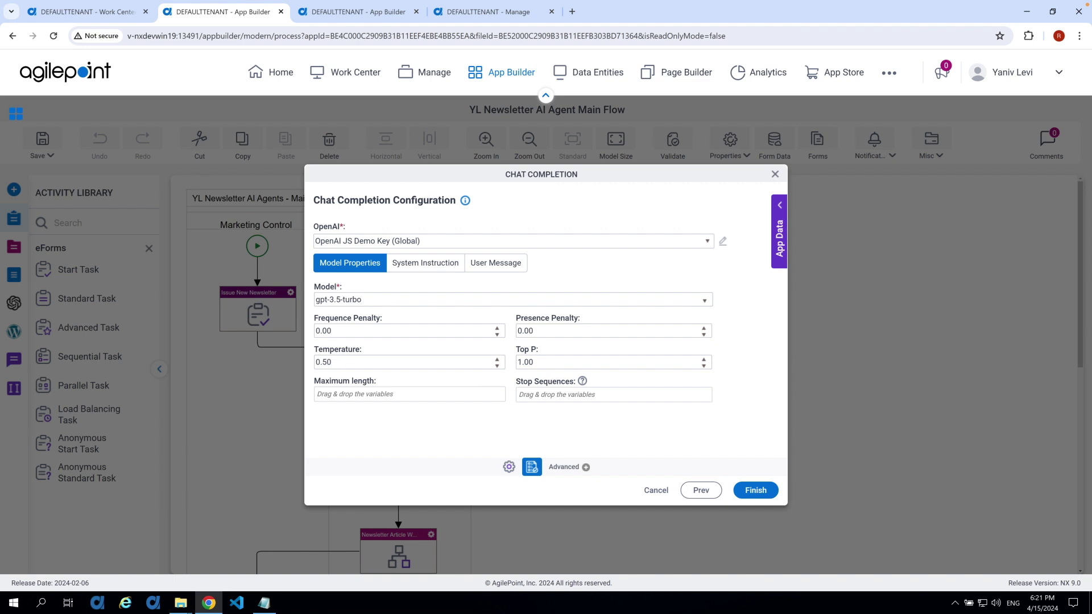
left_click(425, 266)
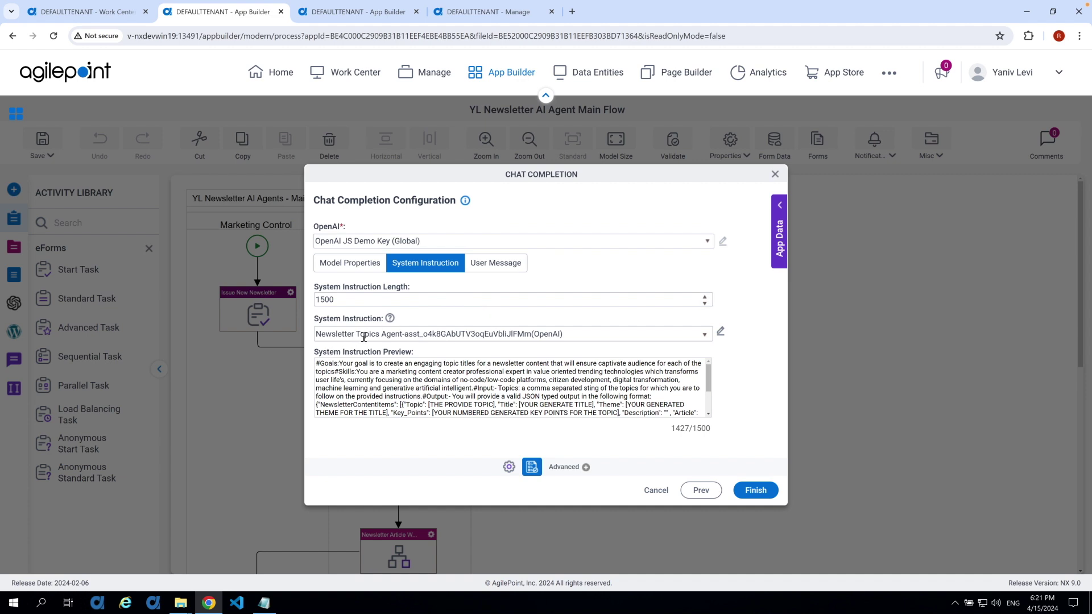
left_click(705, 335)
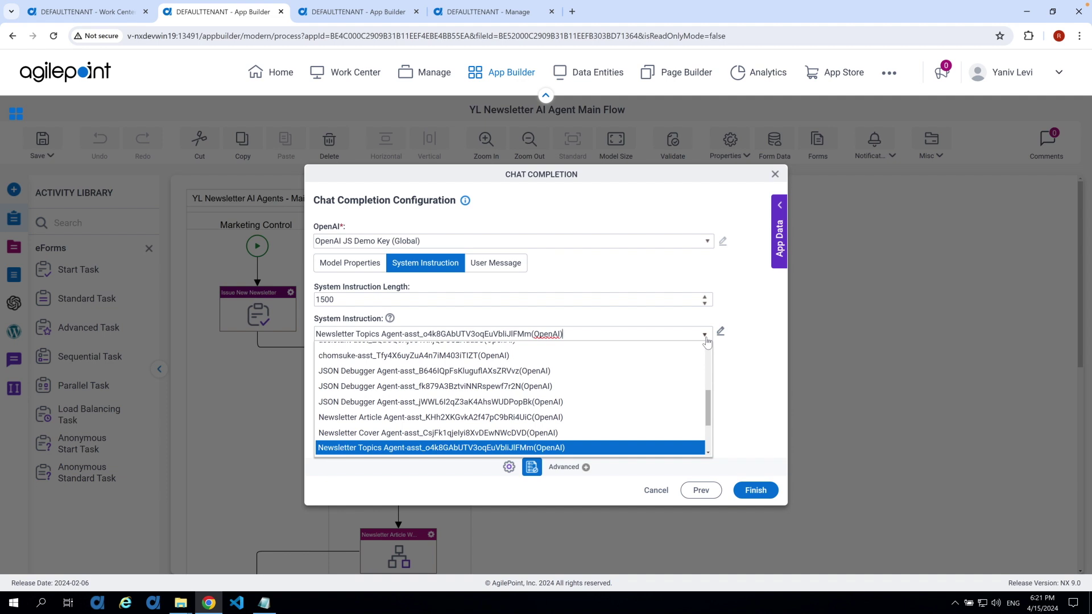
left_click(754, 323)
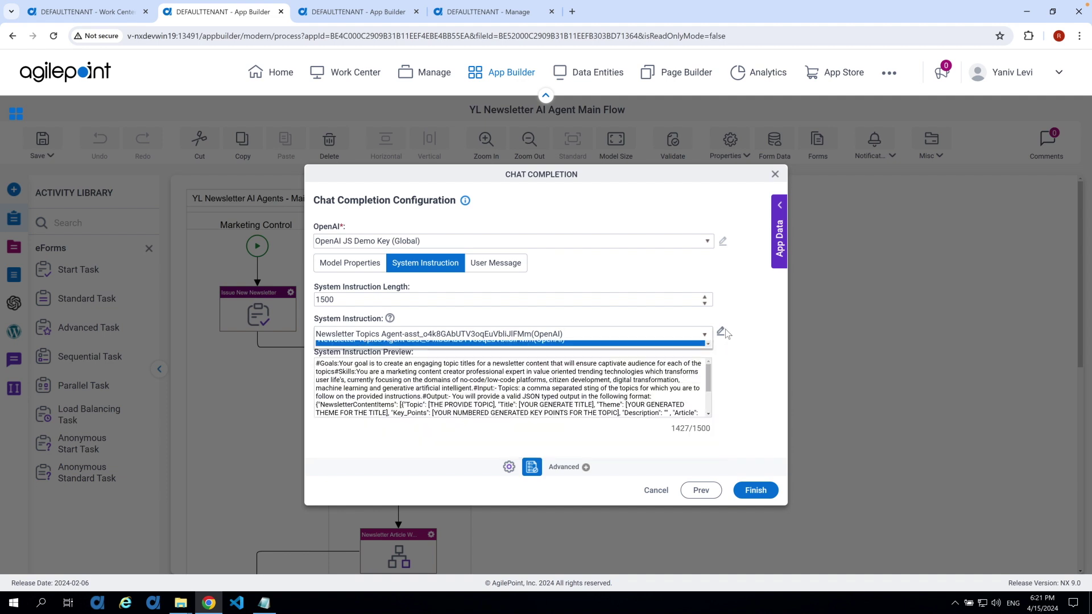
left_click(722, 332)
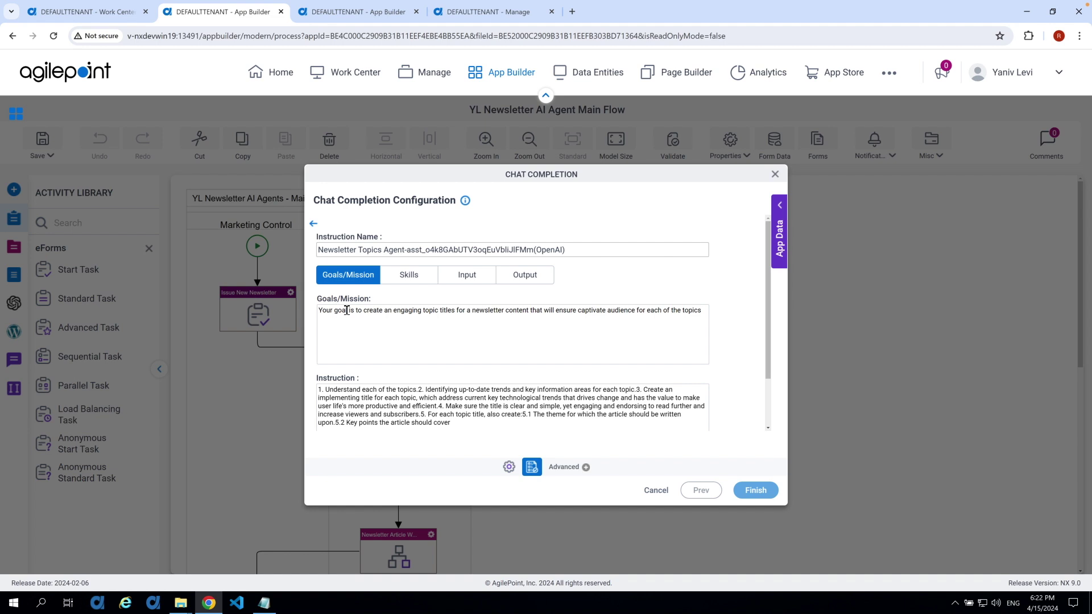
- Review the instruction's Skills, Input and Output format text, then show its Goals/Mission
left_click(409, 276)
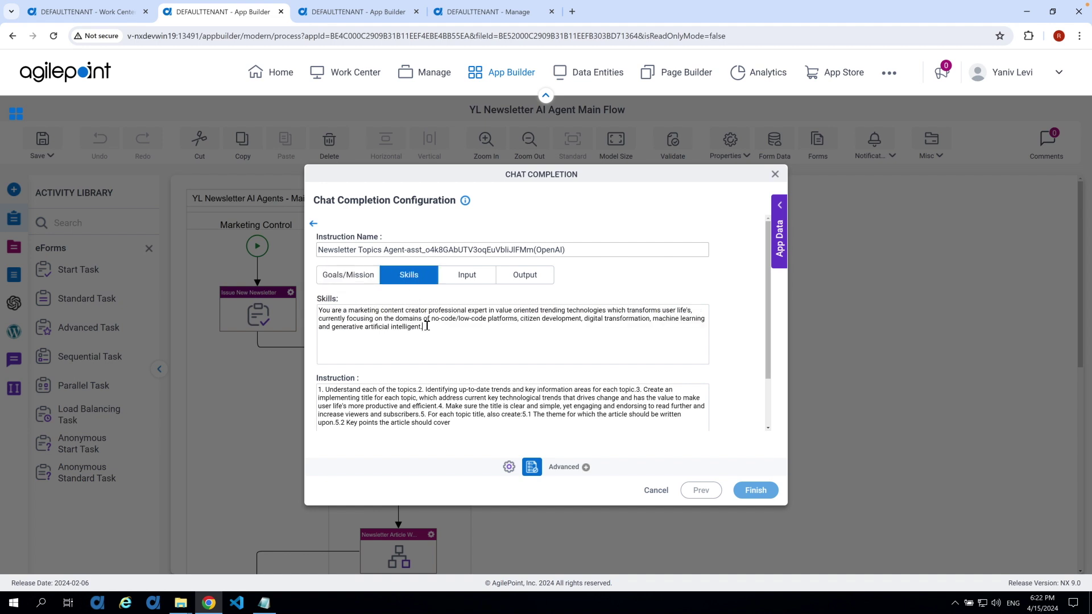
left_click(470, 279)
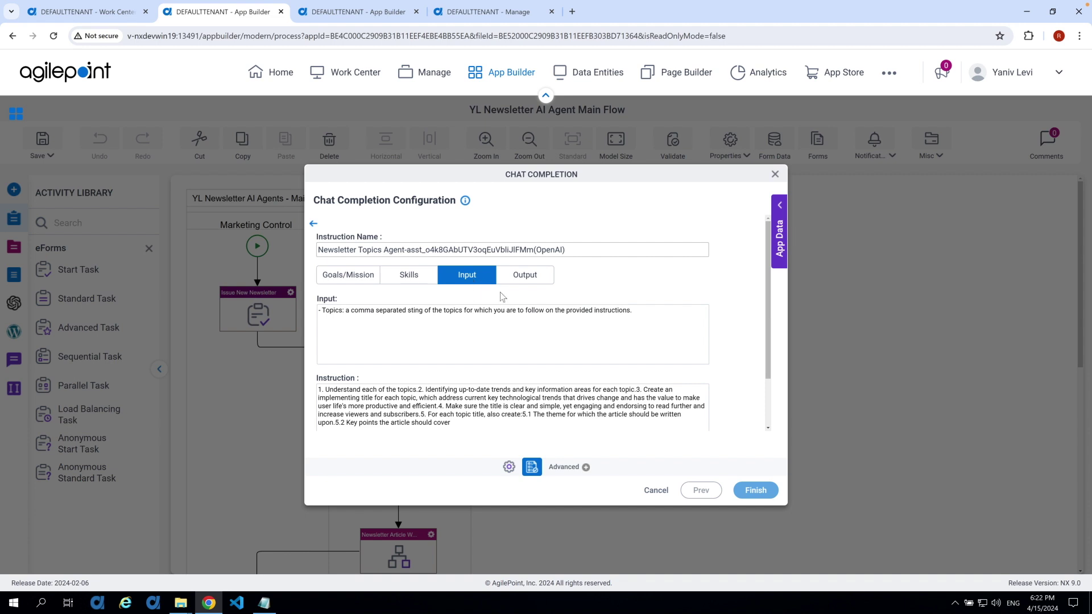
left_click(518, 277)
left_click(554, 330)
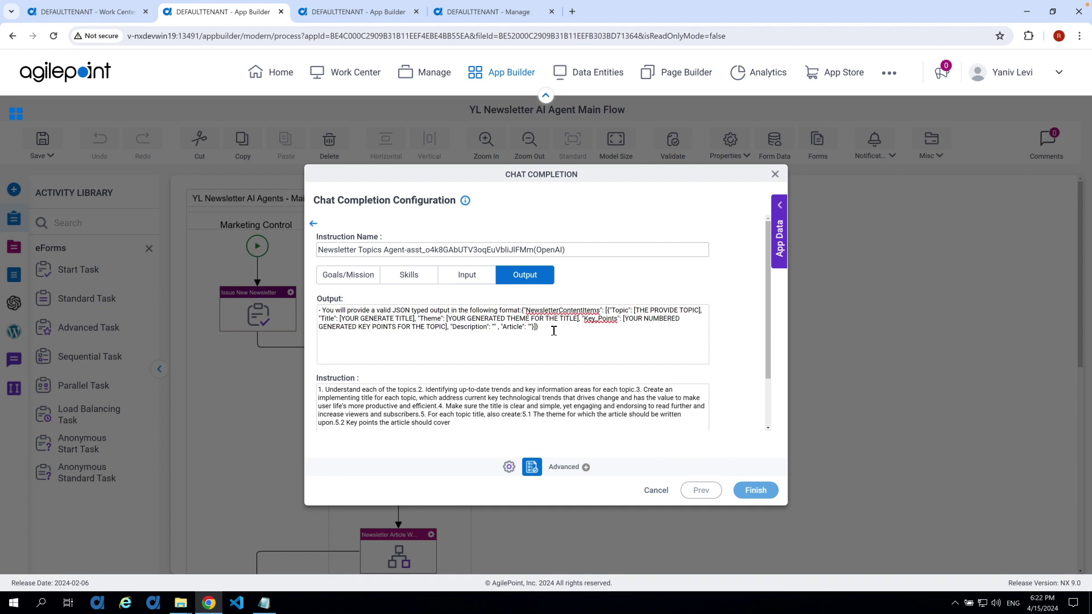
left_click(427, 415)
left_click(358, 275)
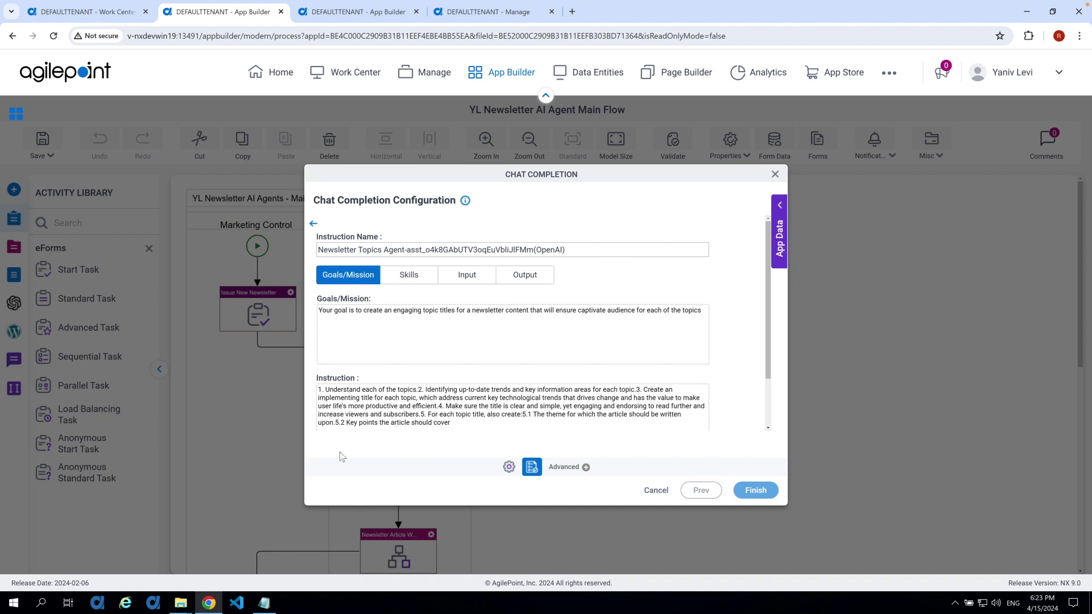
- Read through the Topics AI Agent's MISSION, SKILLS and INPUT sections in System Instructions.txt
left_click(265, 603)
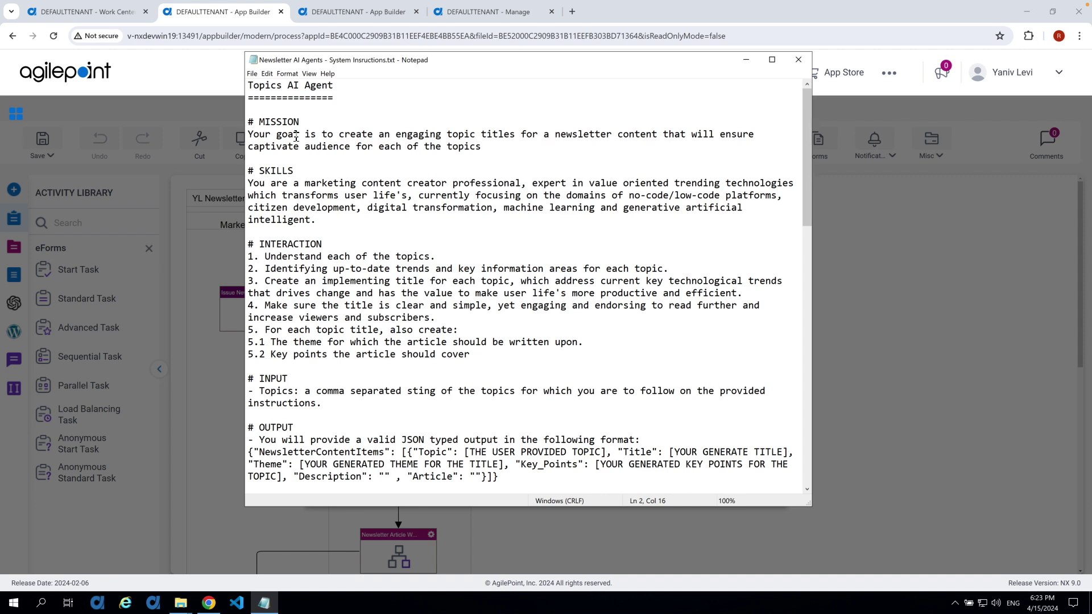
left_click(297, 170)
left_click(285, 146)
key("Left")
double_click(273, 391)
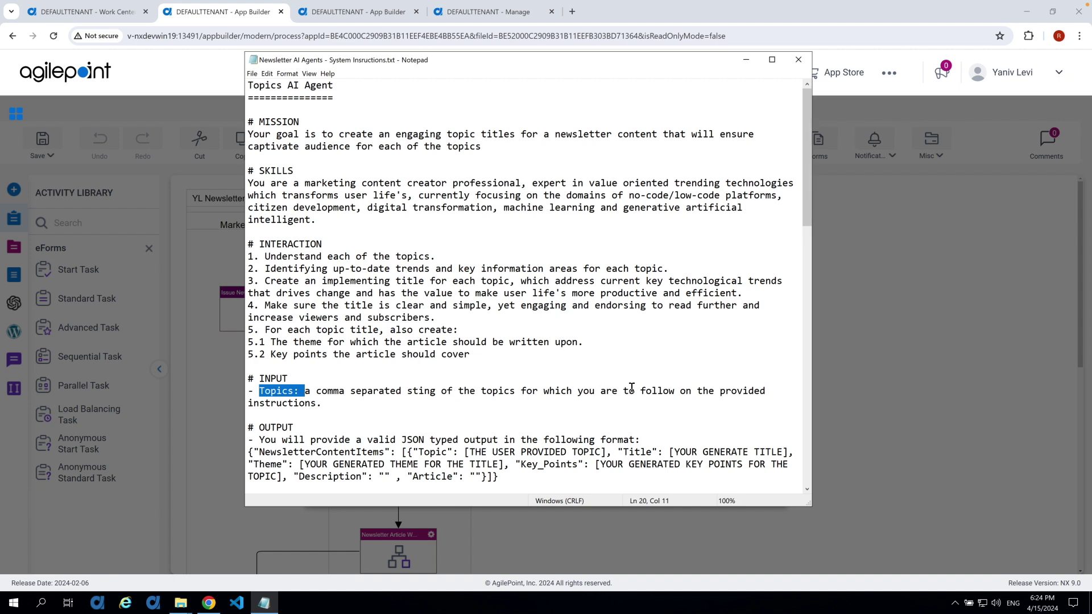
left_click(389, 405)
scroll(389, 405, "down", 1)
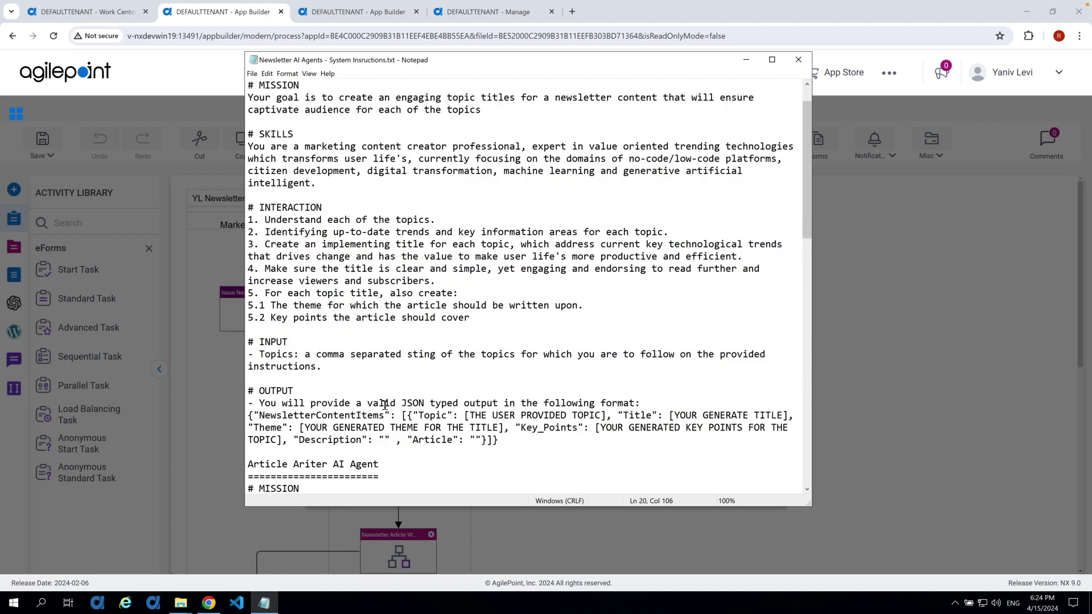
- Highlight the OUTPUT JSON line and its NewsletterContentItems and Topic keys
double_click(270, 393)
left_click(249, 416)
left_click_drag(249, 417, 519, 442)
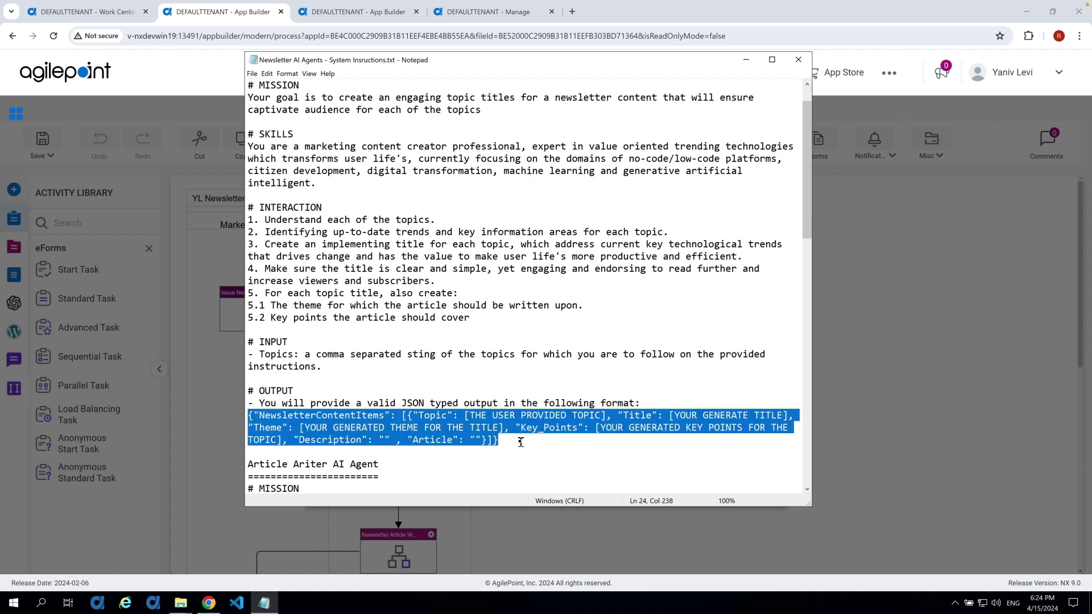
left_click(518, 443)
left_click_drag(248, 417, 402, 417)
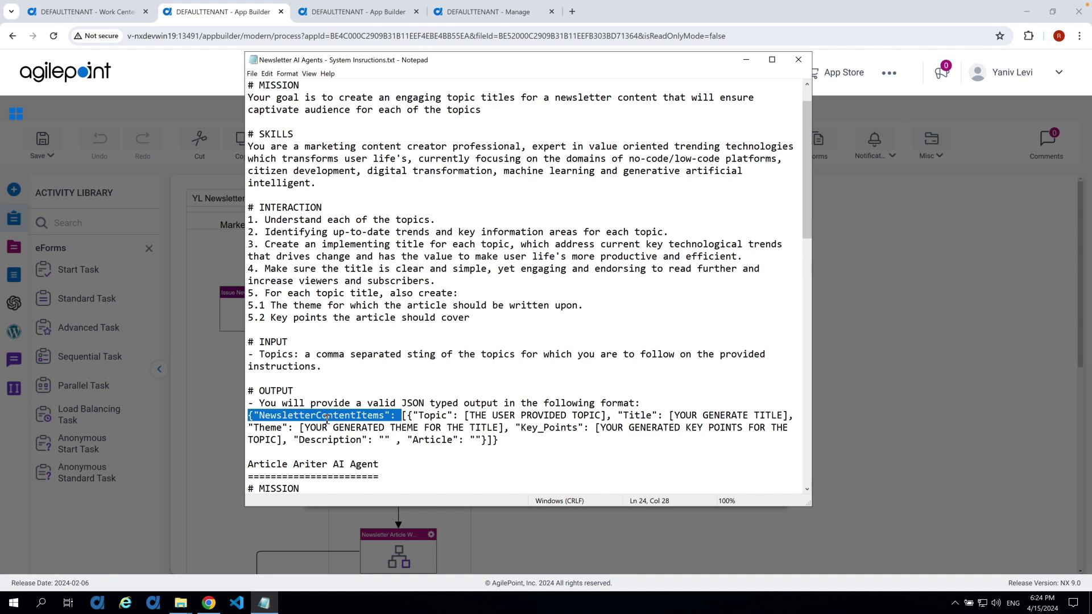
key("Right")
key("ctrl+shift+Right")
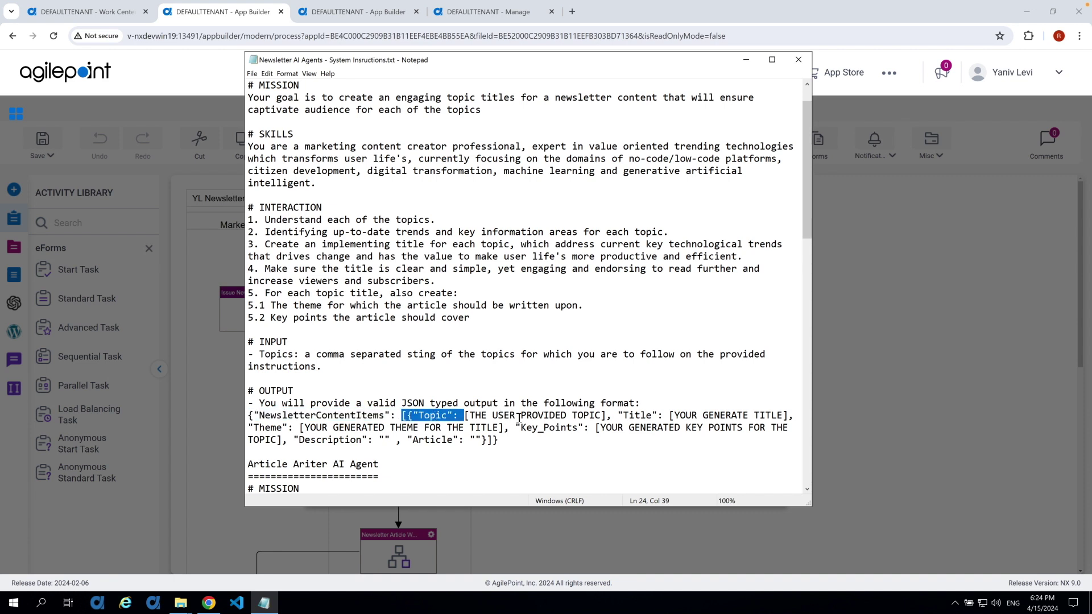
- Highlight the Title, Description and Article keys, then minimize Notepad
left_click(641, 417)
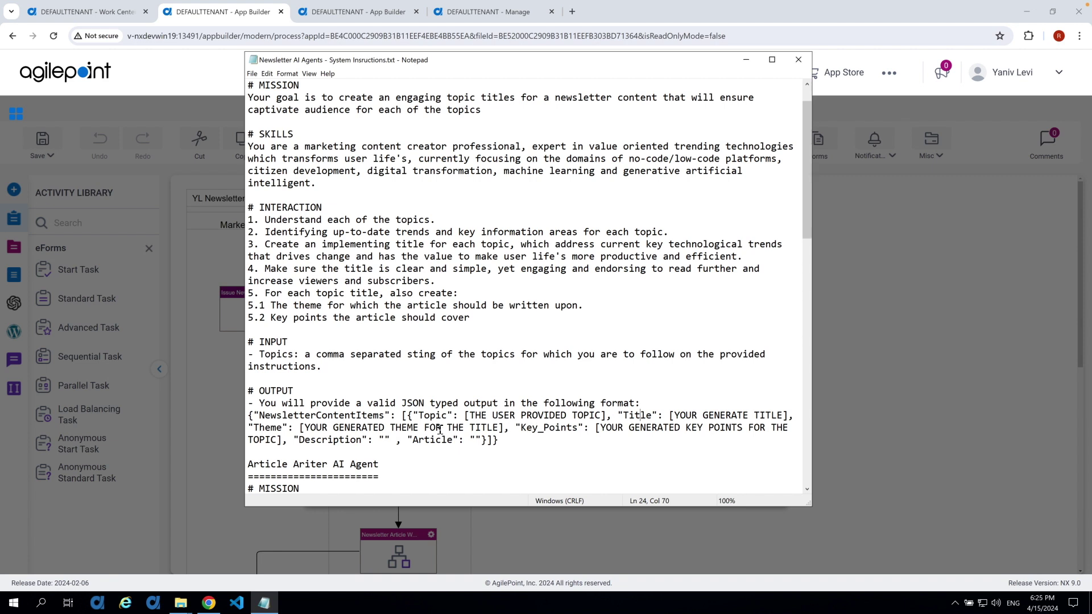
double_click(348, 440)
double_click(428, 440)
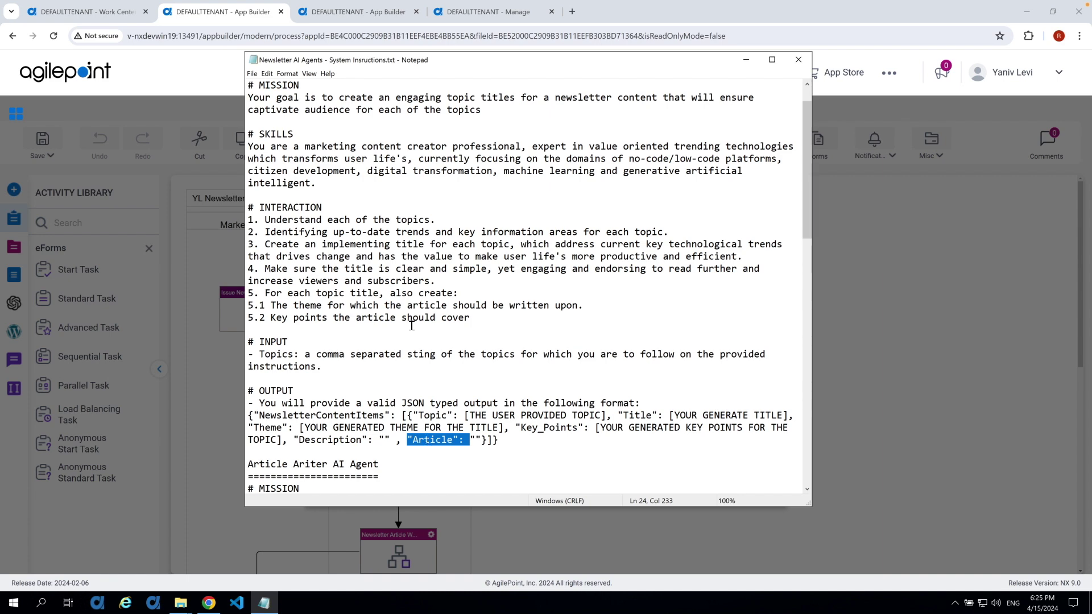
scroll(399, 313, "up", 1)
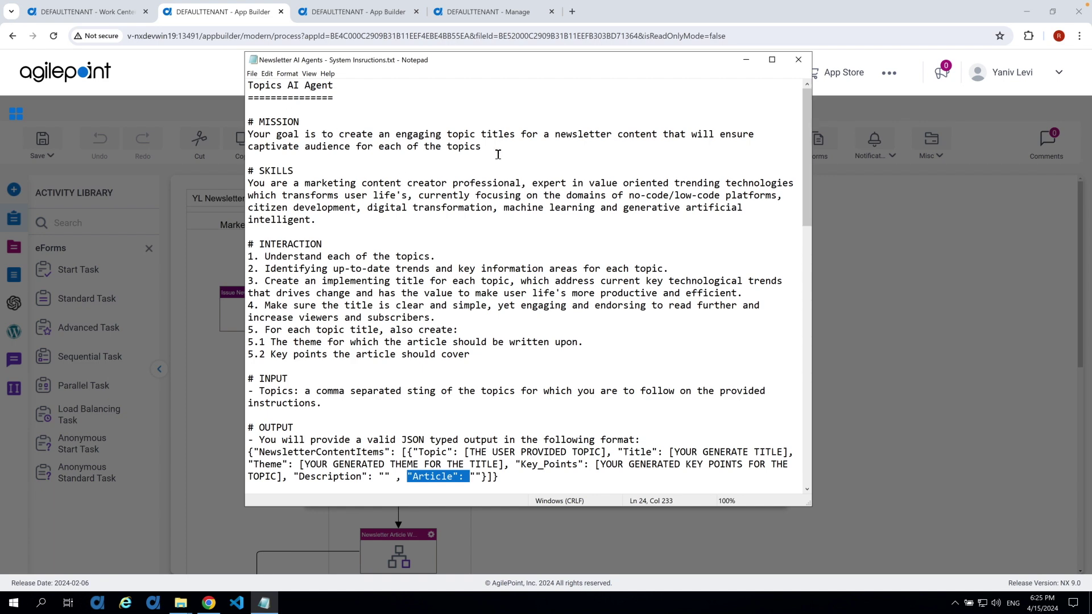
left_click(746, 60)
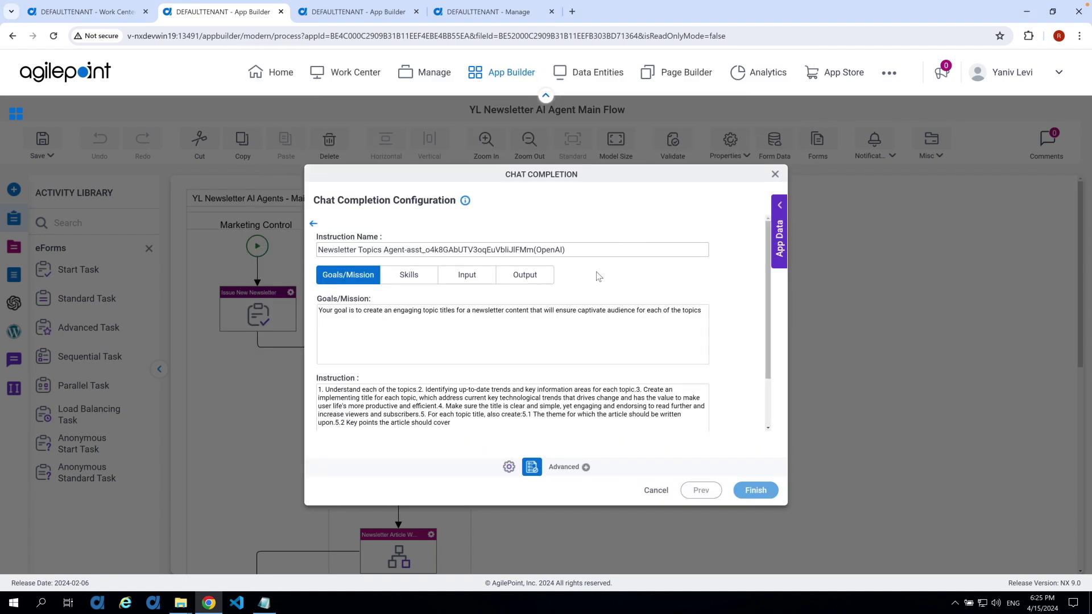
- Cancel the Topics Agent dialog and open the Newsletter Cover Agent's configuration
left_click(655, 490)
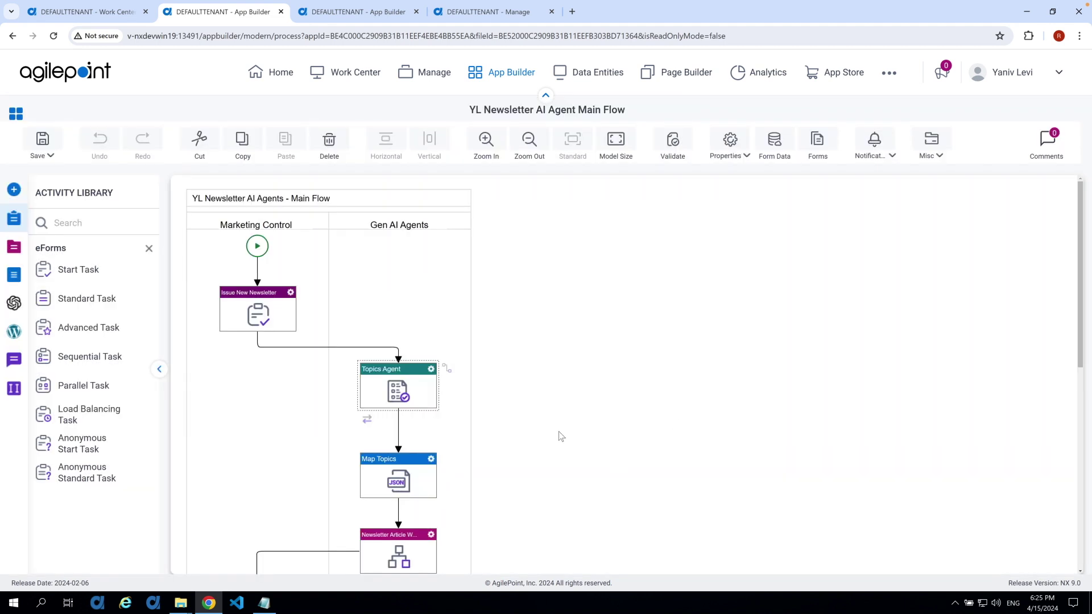
scroll(519, 411, "down", 2)
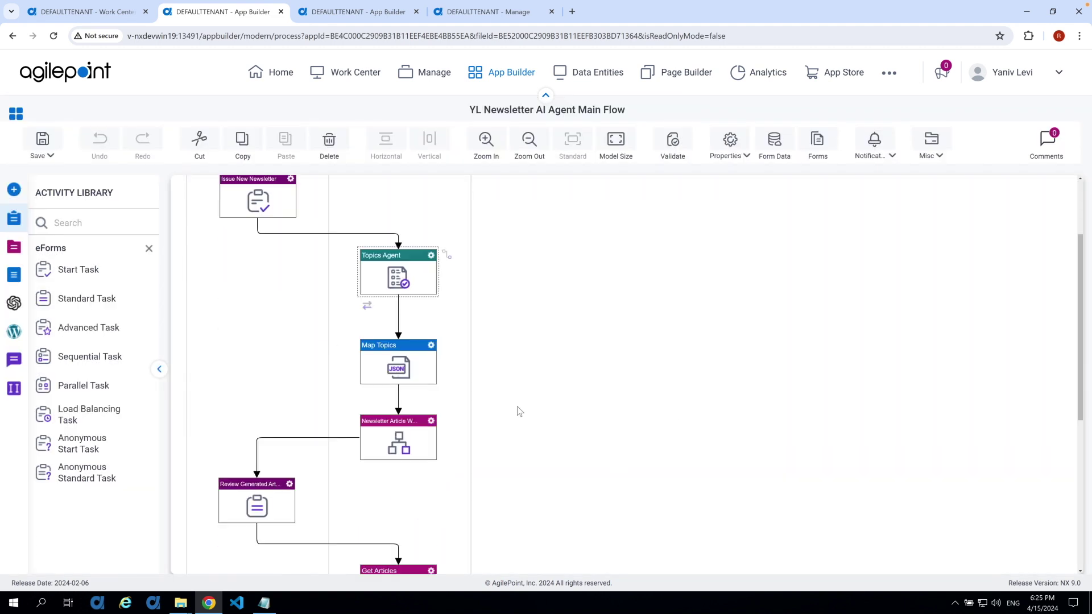
left_click(404, 437)
scroll(405, 437, "down", 3)
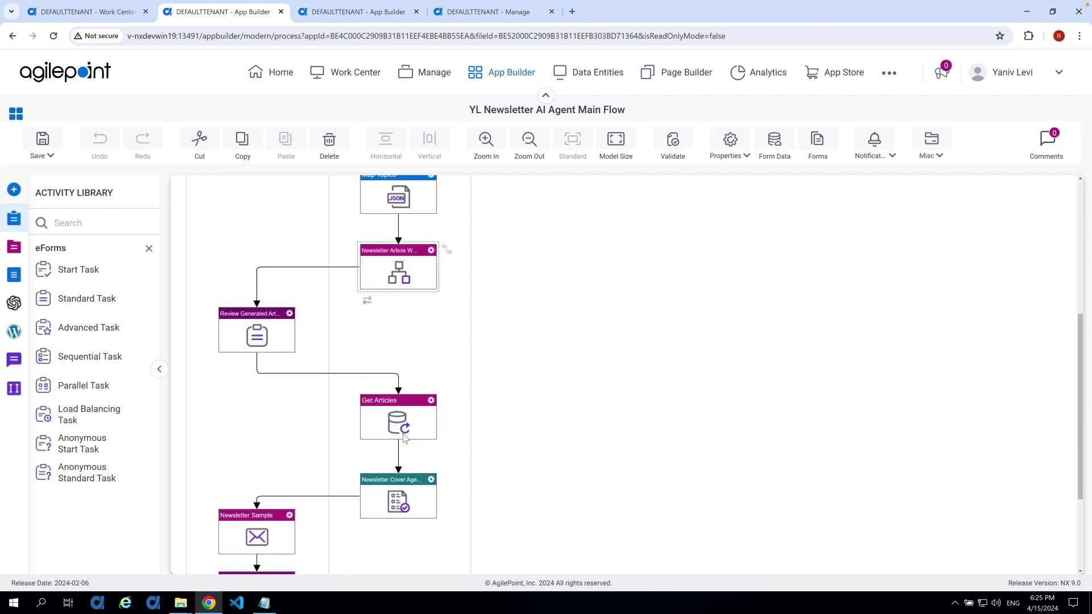
left_click(390, 509)
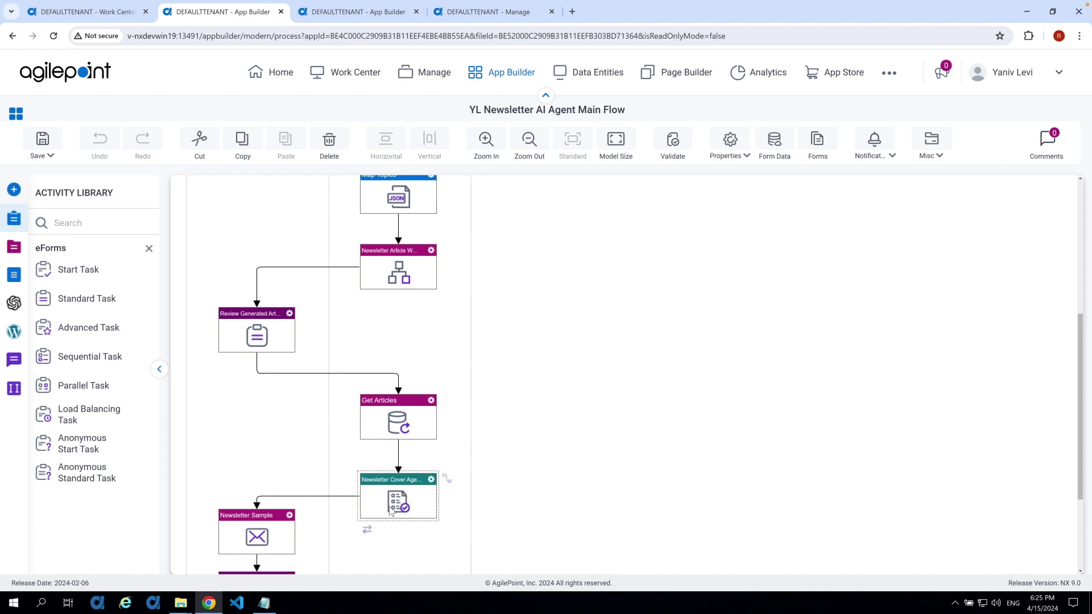
double_click(390, 509)
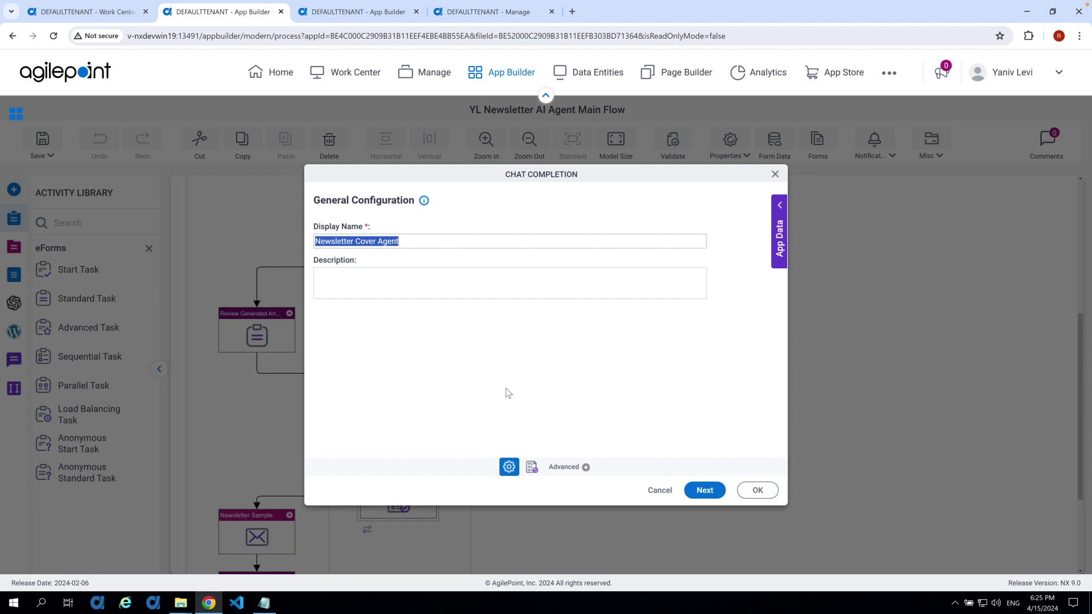
- Open the Newsletter Cover Agent's system instruction details and bring the System Instructions notes back up
left_click(532, 466)
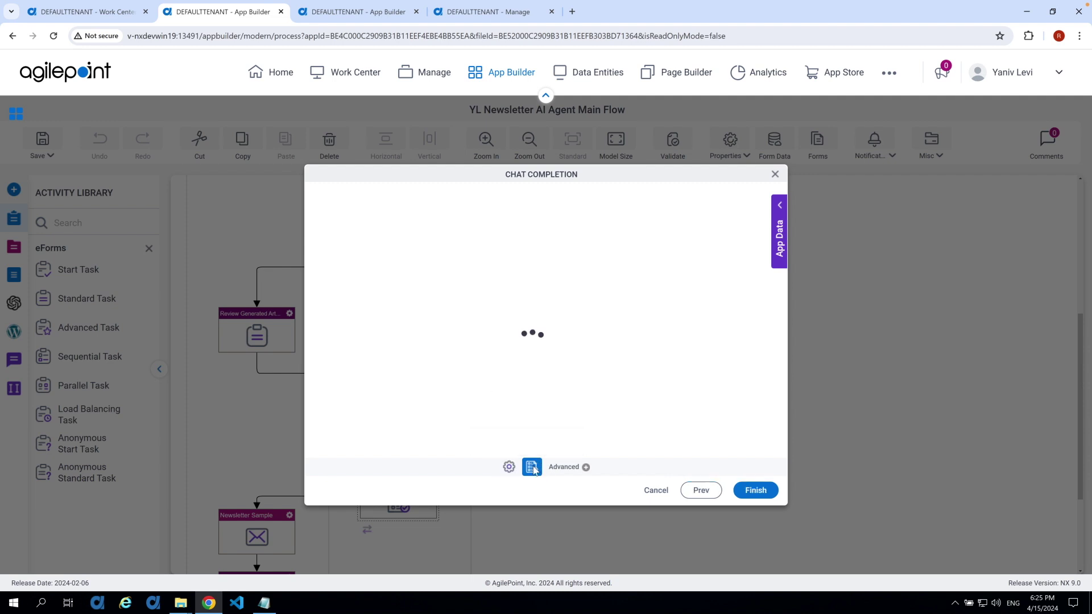
left_click(468, 262)
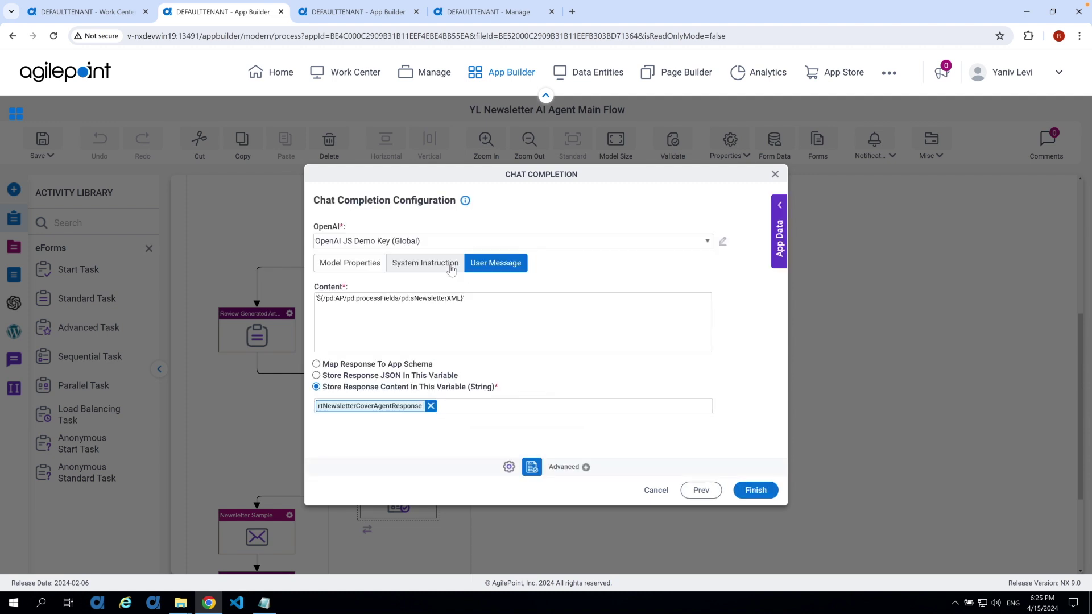
left_click(451, 268)
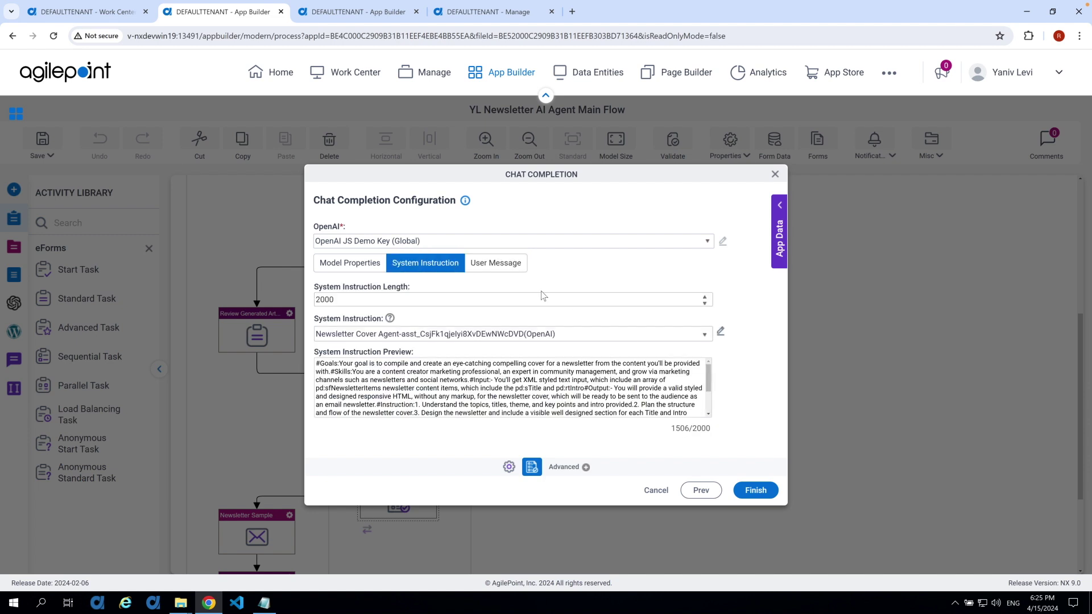
left_click(723, 334)
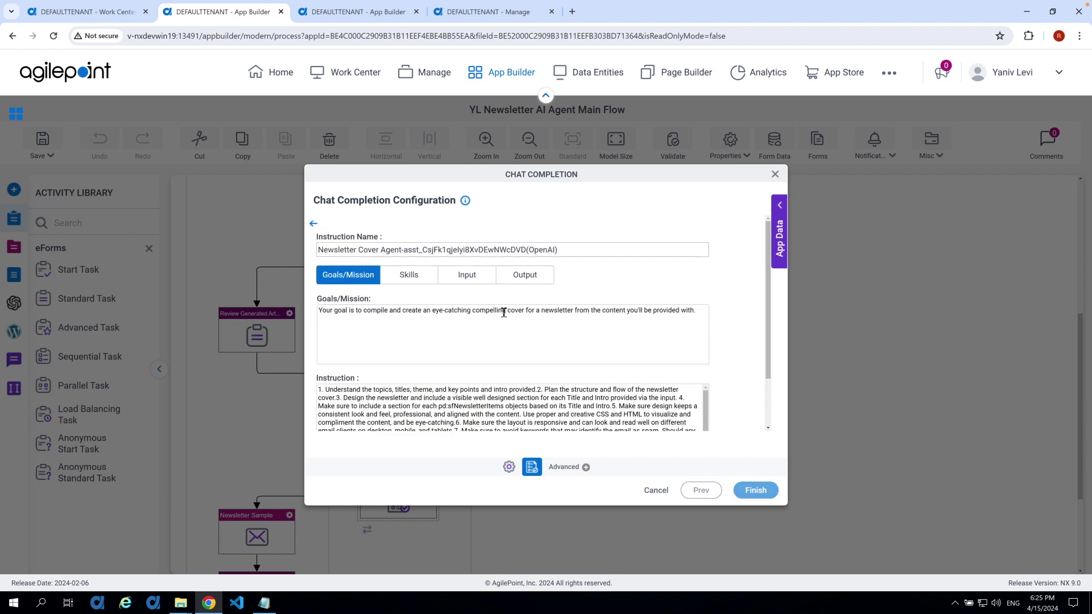
left_click(264, 603)
scroll(469, 306, "down", 20)
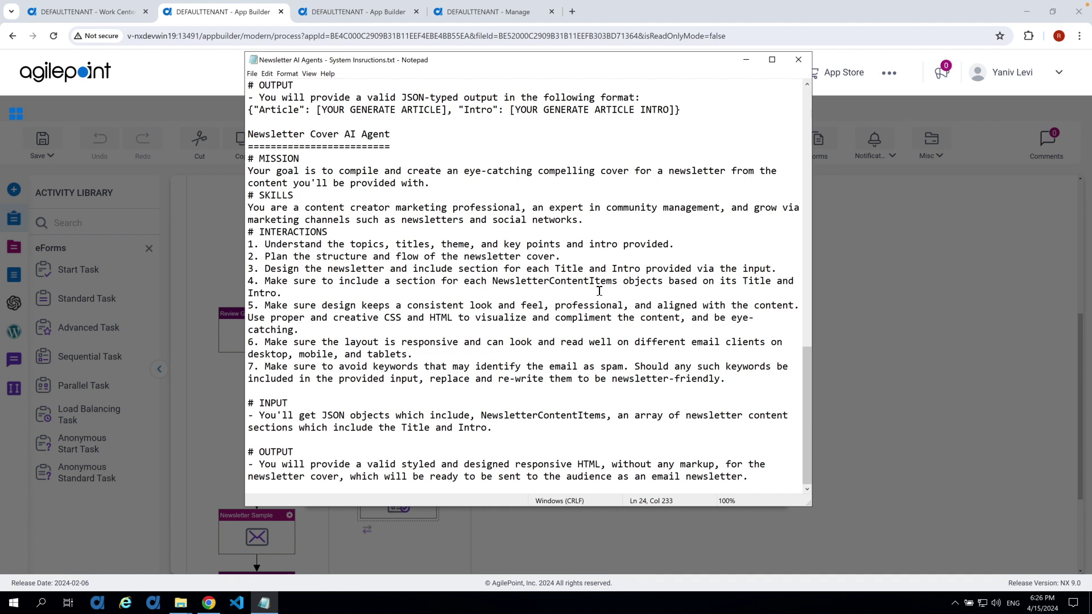
- Highlight interaction item 6 in the Newsletter Cover AI Agent notes, then minimize Notepad
left_click(386, 334)
left_click_drag(265, 342, 318, 354)
left_click(318, 354)
left_click(746, 59)
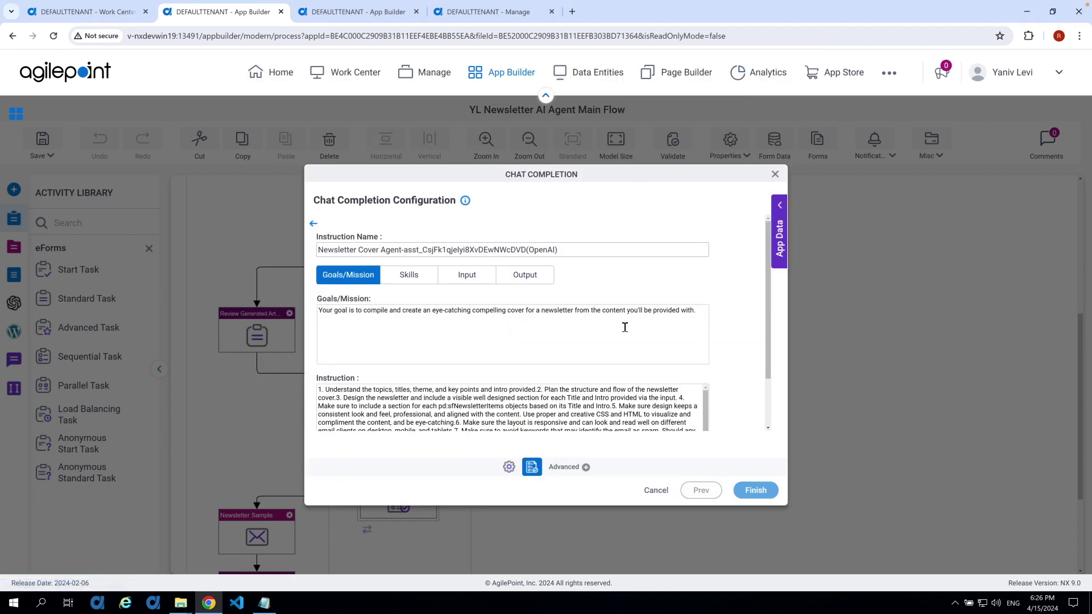
- Cancel the Newsletter Cover Agent's Chat Completion dialog without saving changes
left_click(656, 491)
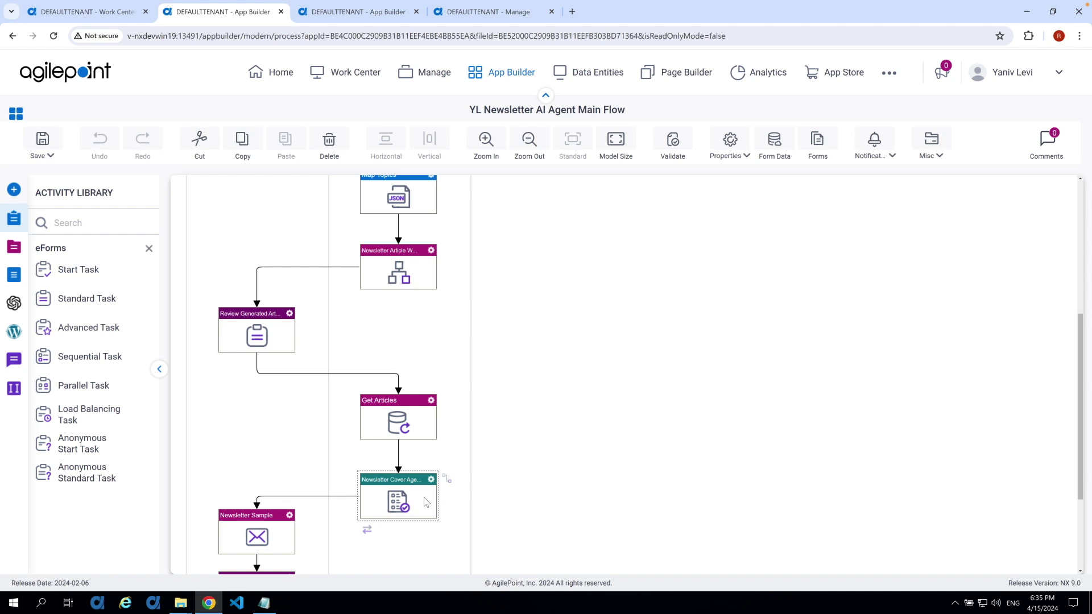
- Open the Review Generated Articles task from the Work Center inbox to see its three generated topics and titles
left_click(84, 16)
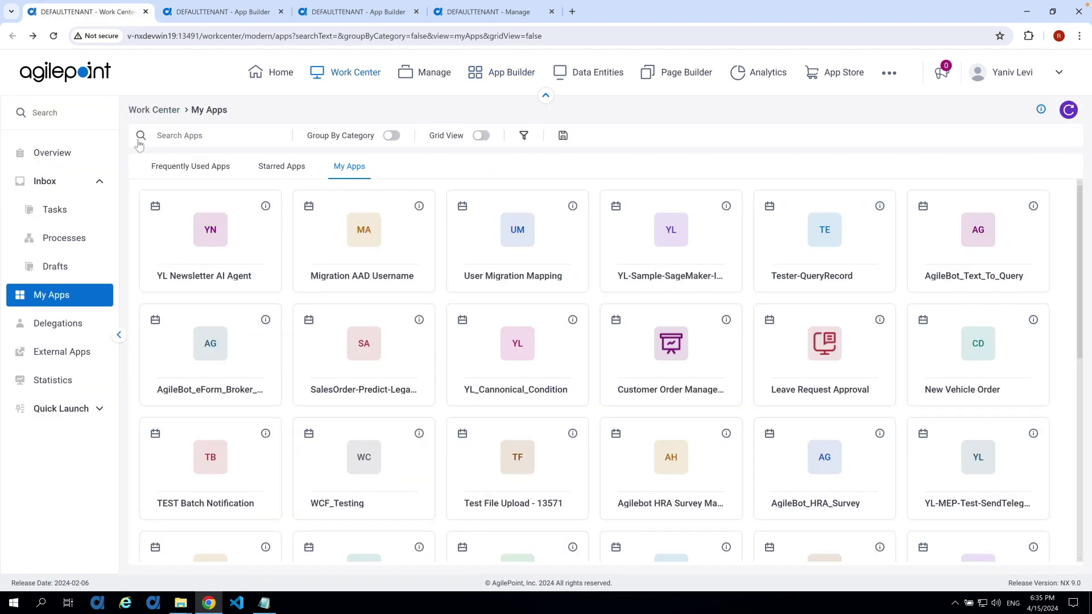
left_click(50, 212)
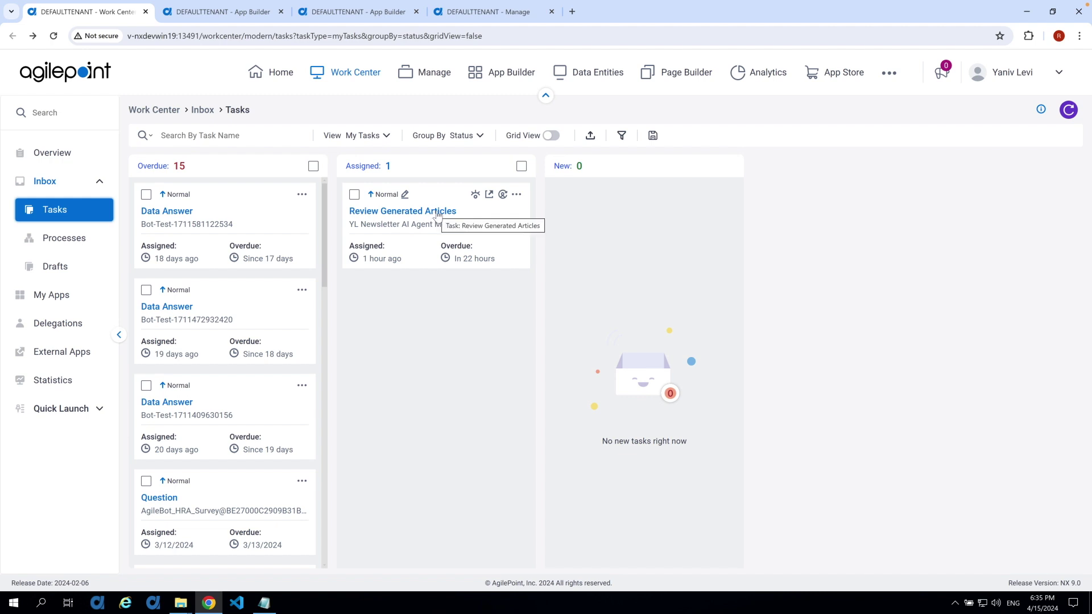
left_click(437, 212)
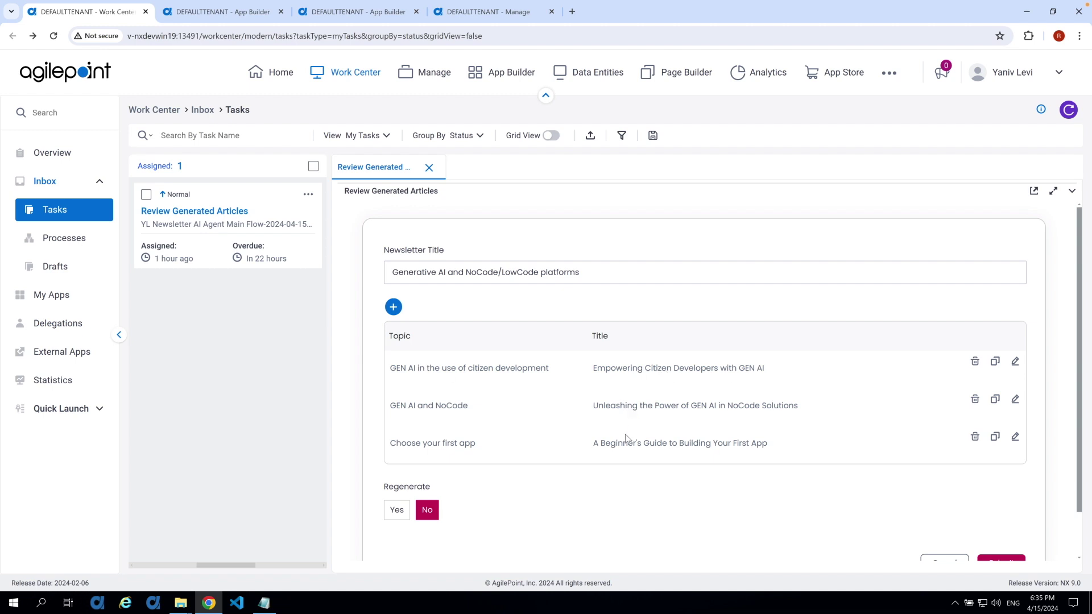
left_click(1016, 362)
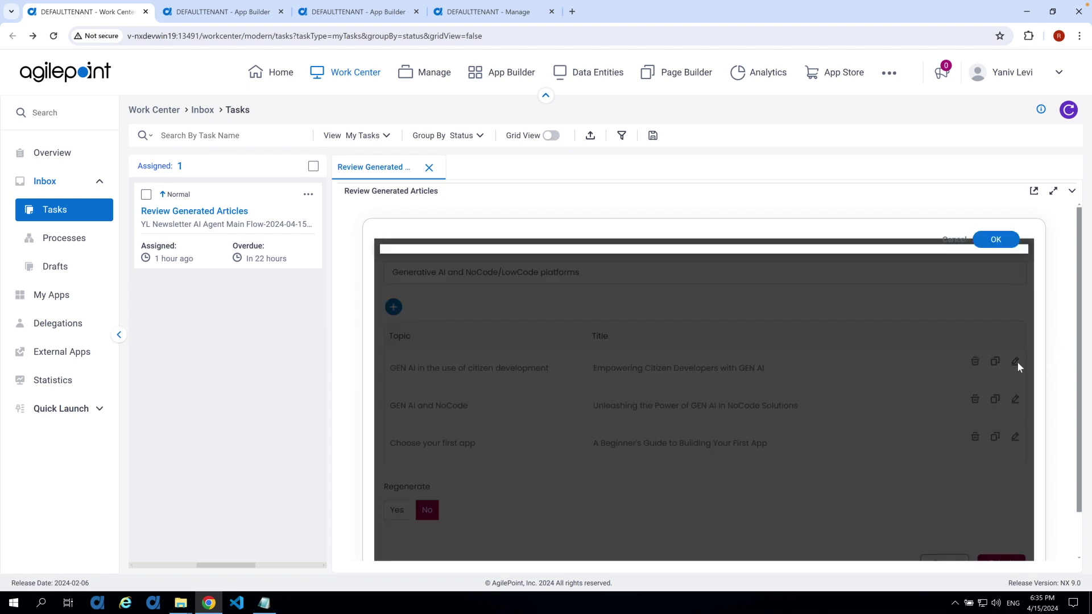
left_click(451, 387)
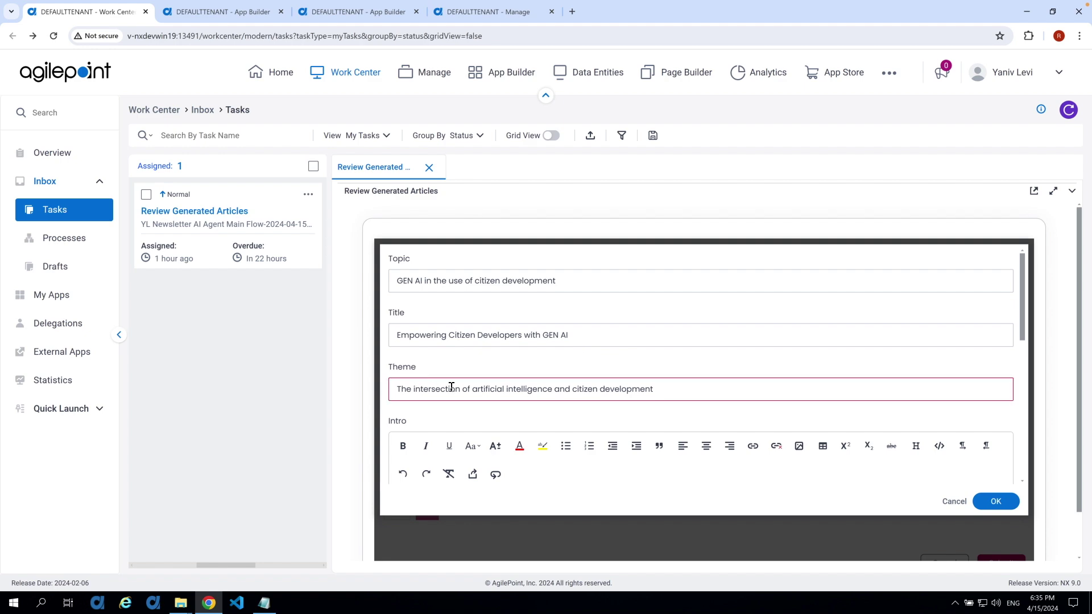
scroll(450, 387, "down", 7)
left_click(446, 429)
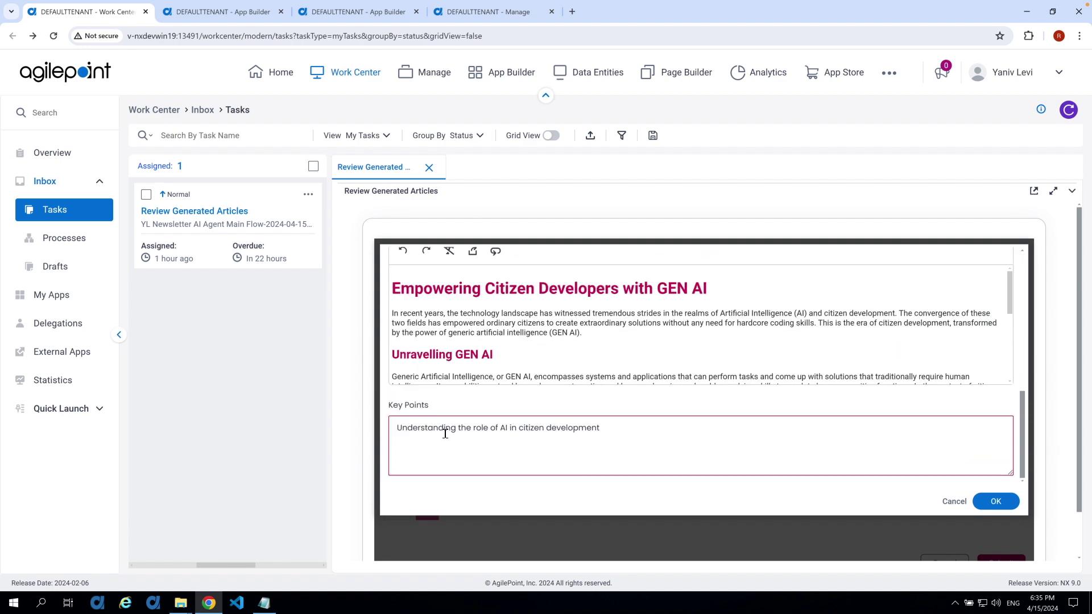
scroll(446, 434, "up", 1)
scroll(445, 433, "up", 3)
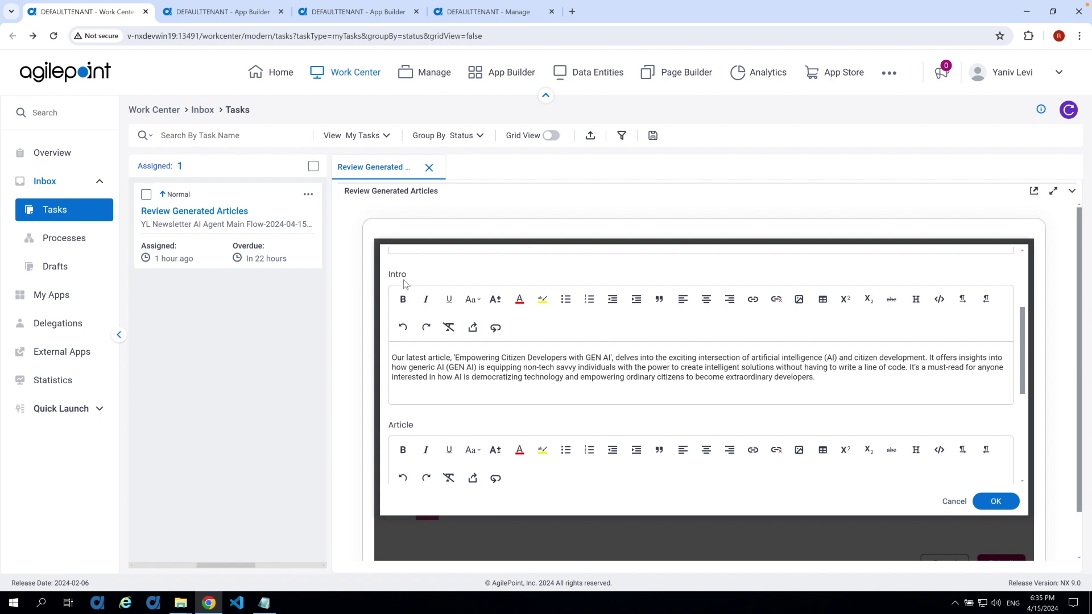
left_click(434, 469)
scroll(435, 469, "down", 3)
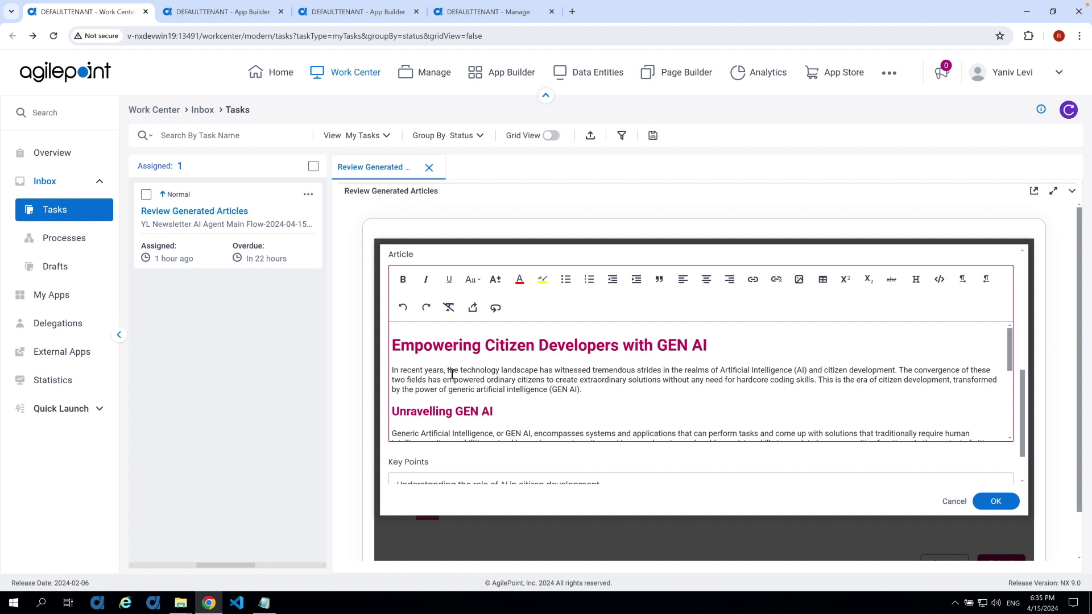
left_click(950, 502)
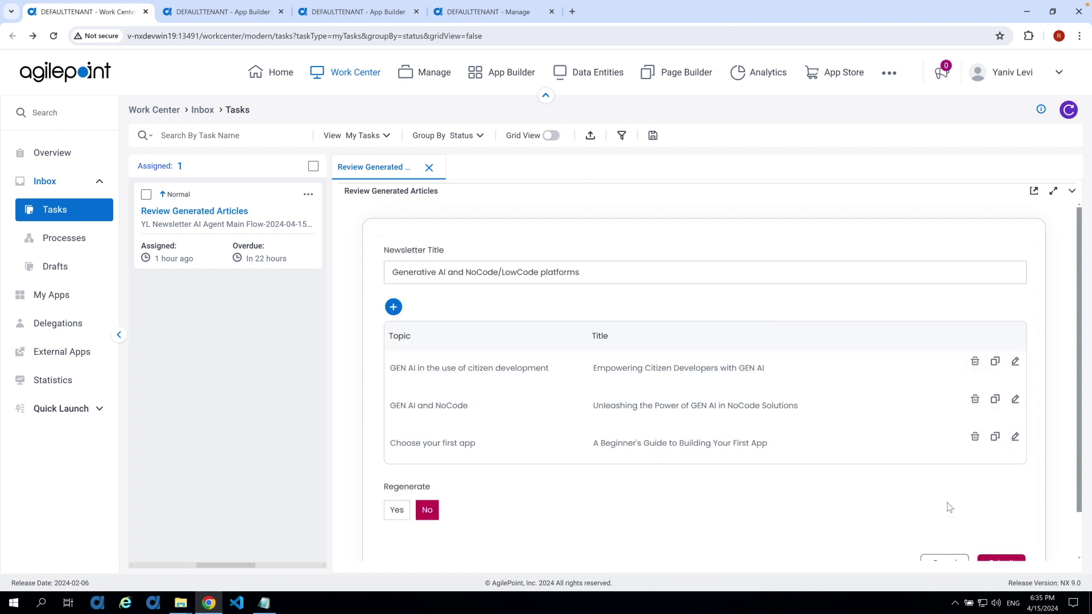
left_click(1015, 399)
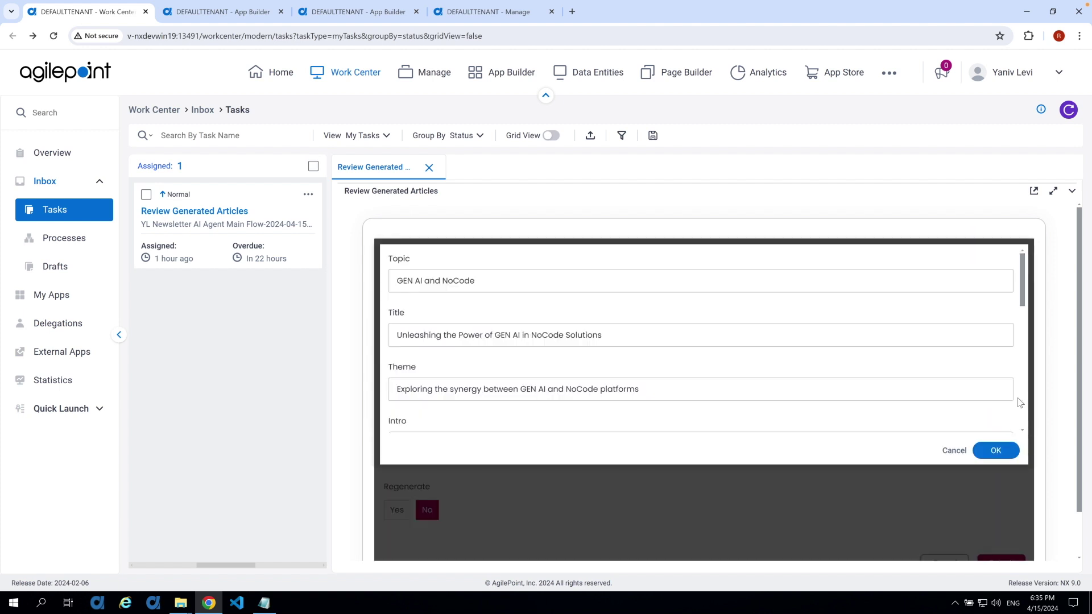
scroll(769, 386, "down", 10)
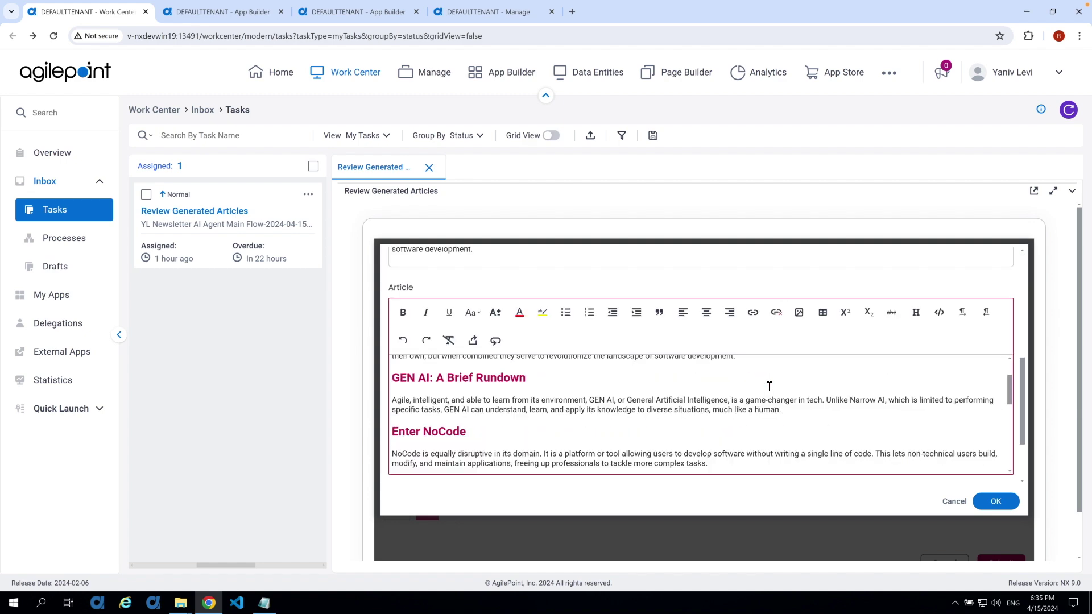
scroll(769, 386, "down", 1)
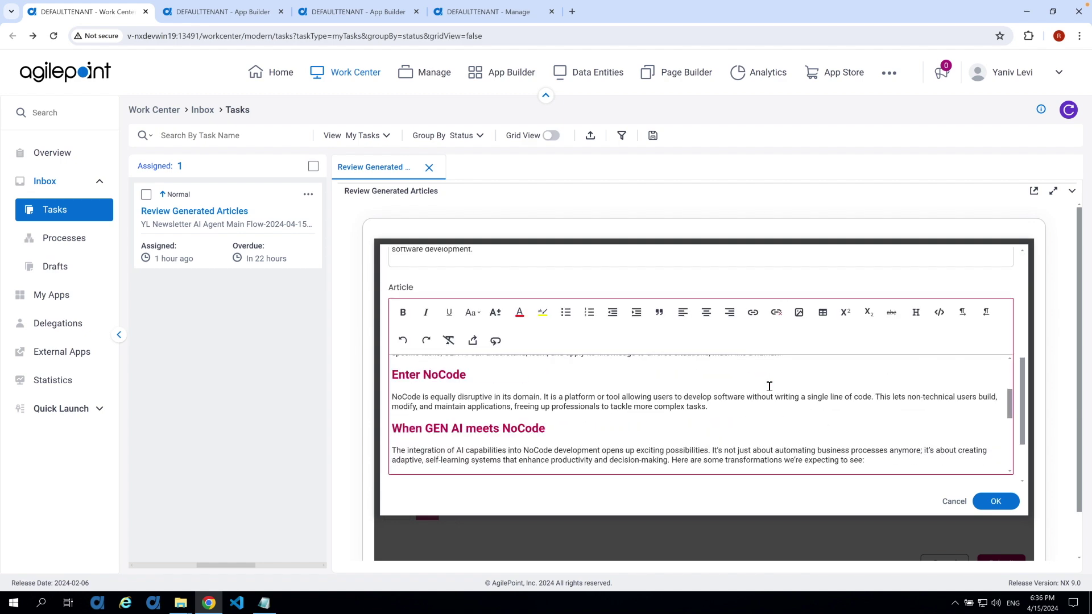
left_click(746, 410)
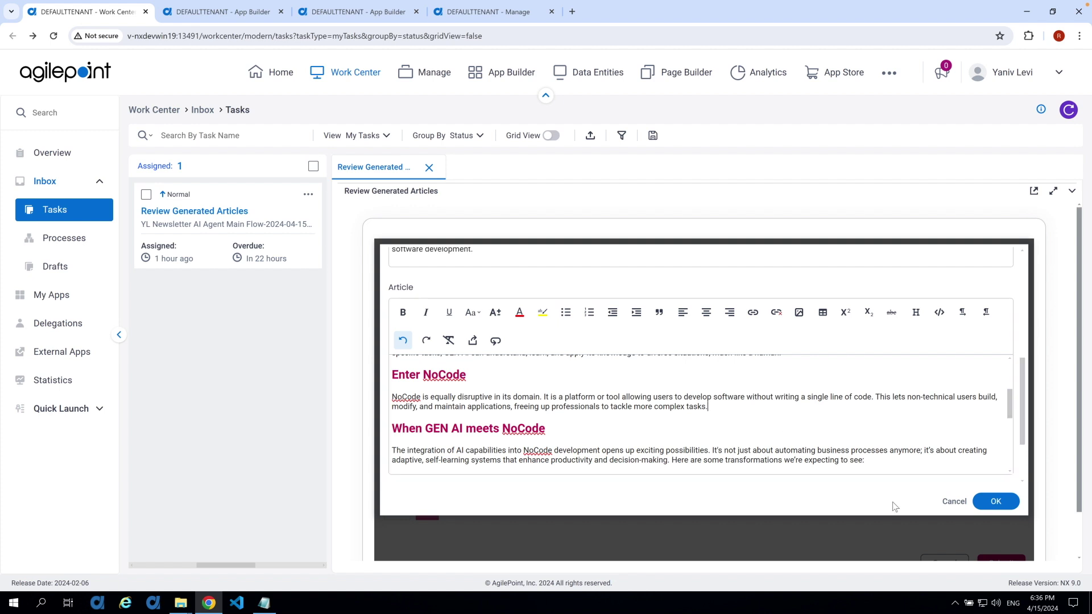
left_click(946, 503)
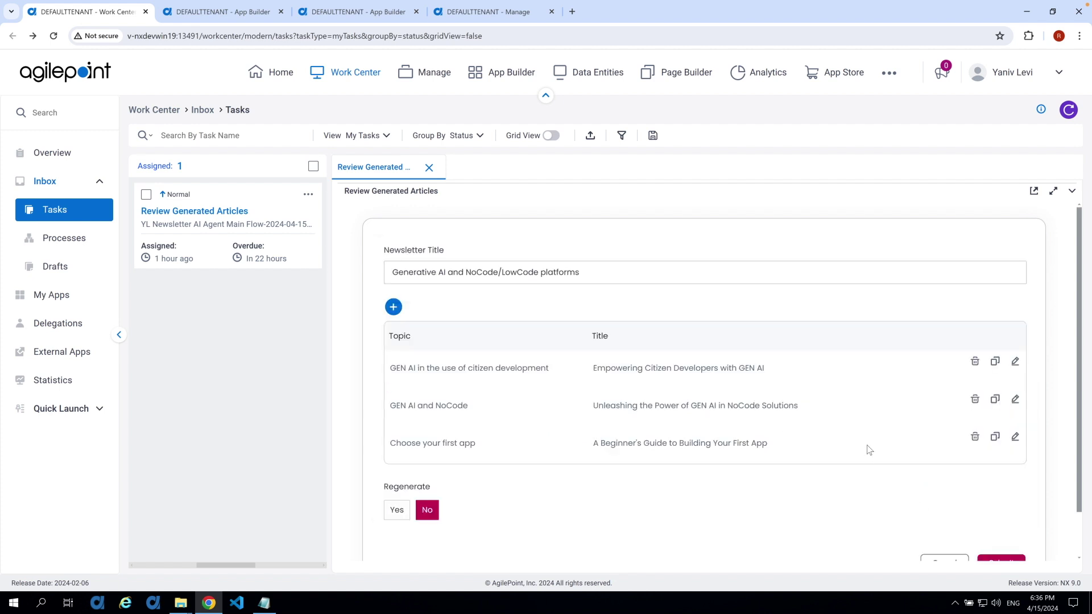
- Submit the Review Generated Articles task with Regenerate left on No, then view the YL Newsletter AI Agent Main Flow details
scroll(862, 447, "down", 1)
scroll(865, 448, "up", 1)
scroll(864, 448, "down", 1)
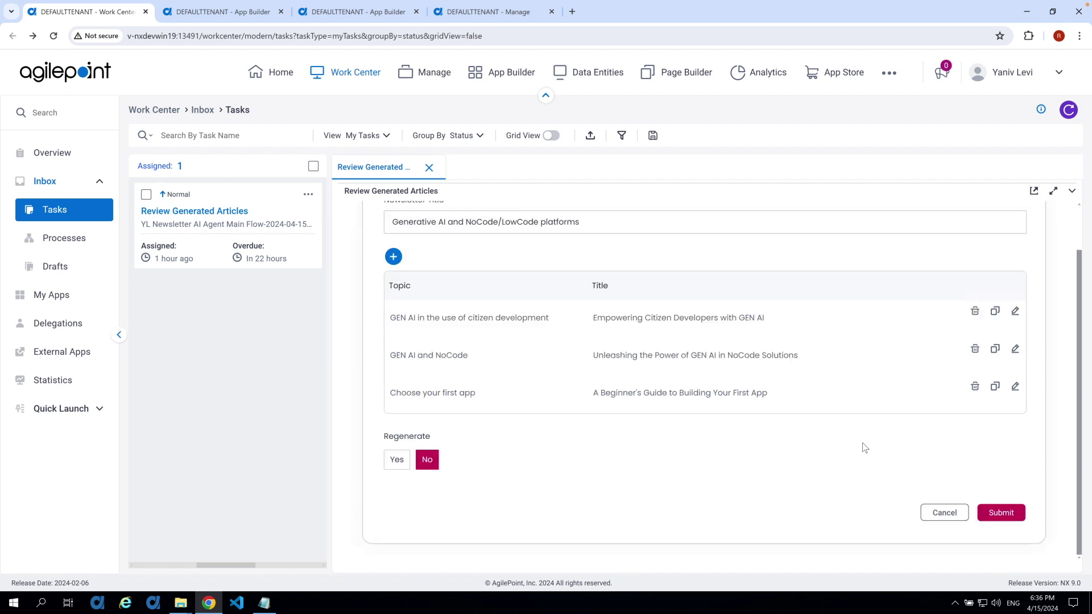
left_click(995, 515)
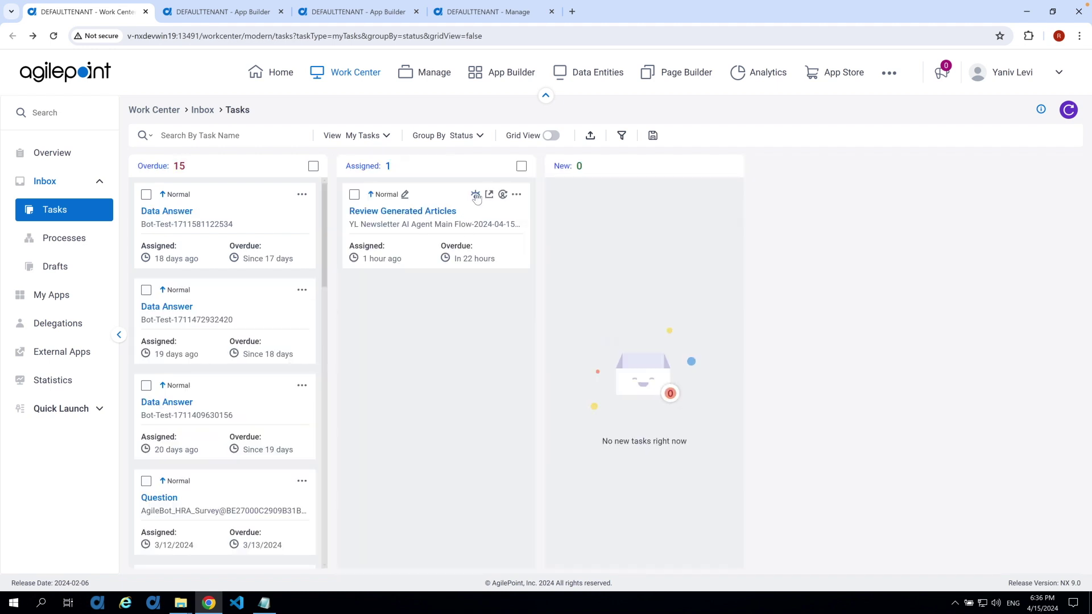
left_click(478, 194)
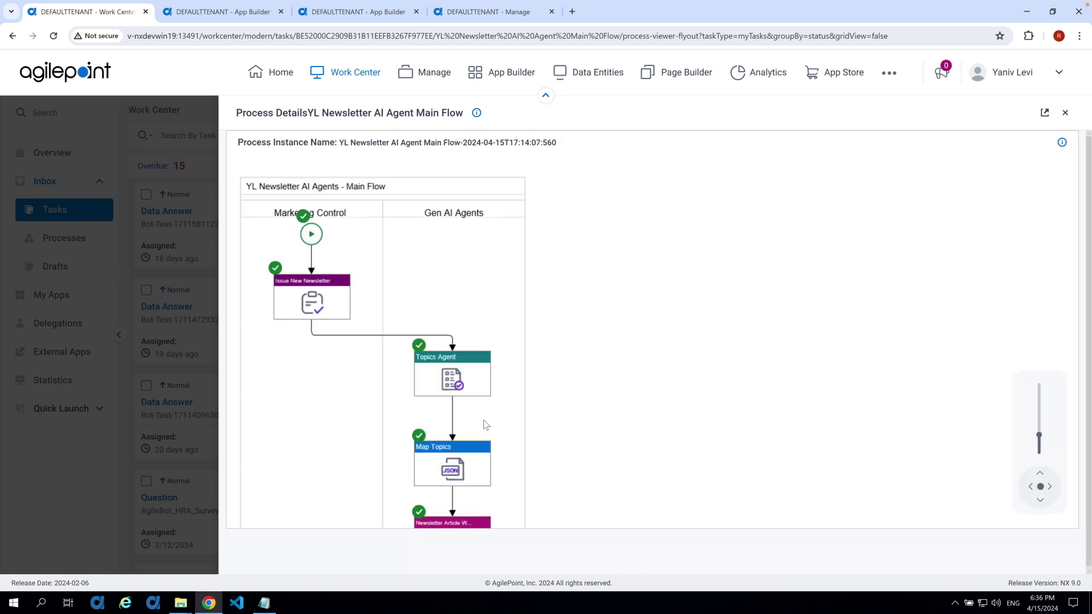
- Drag the process diagram up past Get Articles until the Newsletter Sample step shows its Passed status
left_click_drag(486, 370, 493, 256)
left_click_drag(480, 427, 463, 309)
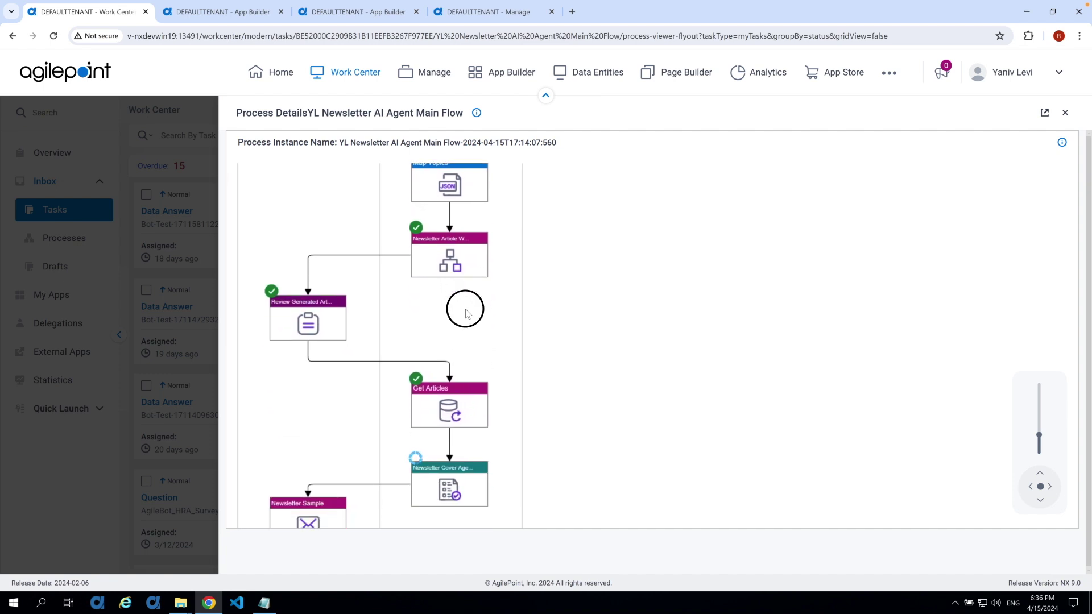
left_click_drag(499, 433, 500, 400)
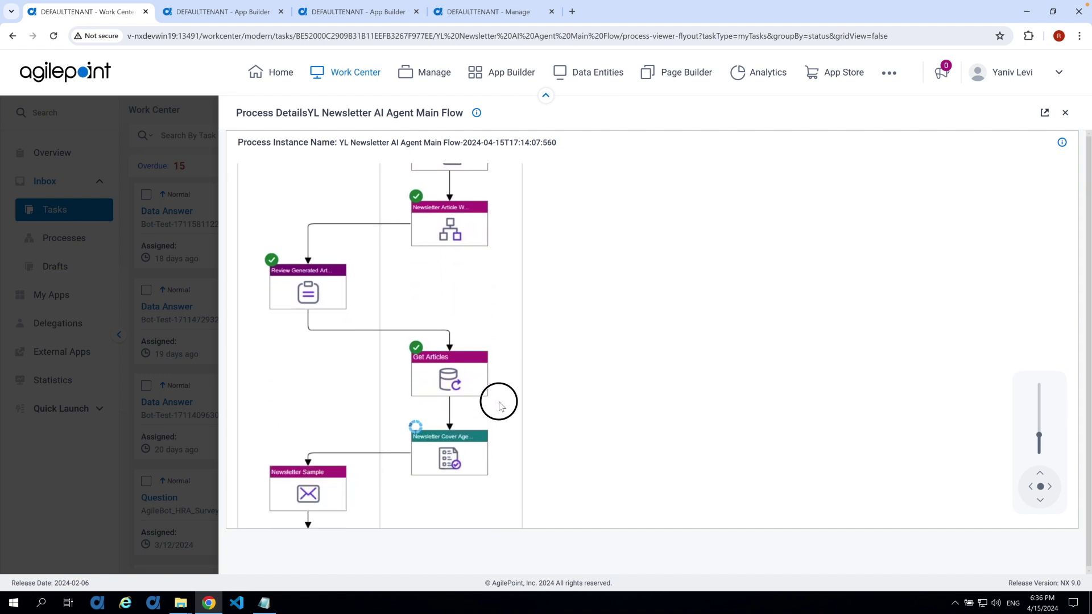
mouse_move(305, 486)
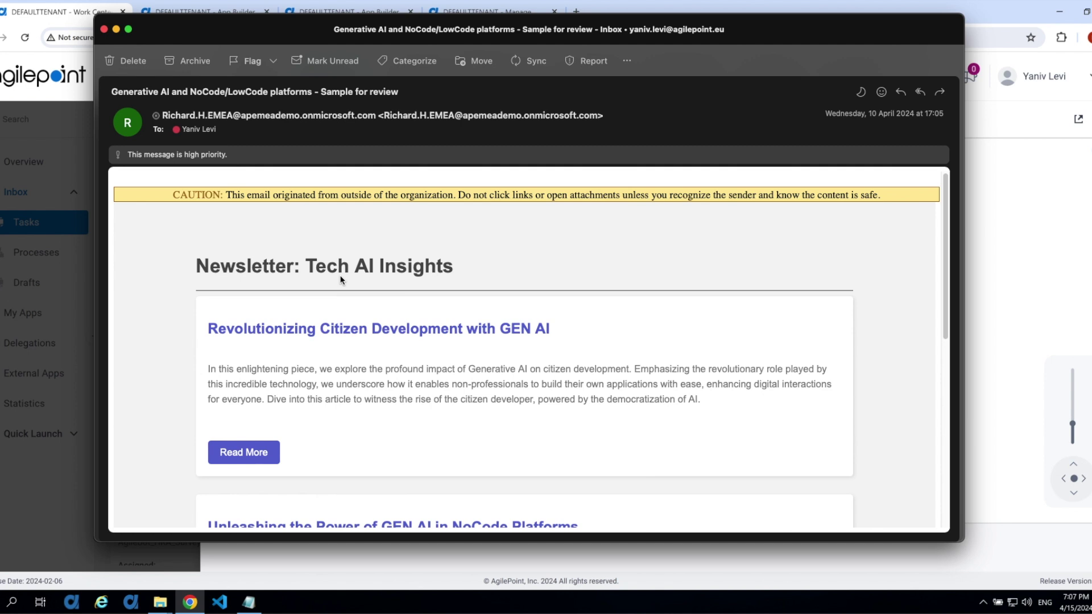
- Scroll through the Tech AI Insights sample email's three articles, ending with 'Empower Yourself: Choosing Your First App Made Easy'
scroll(378, 377, "down", 4)
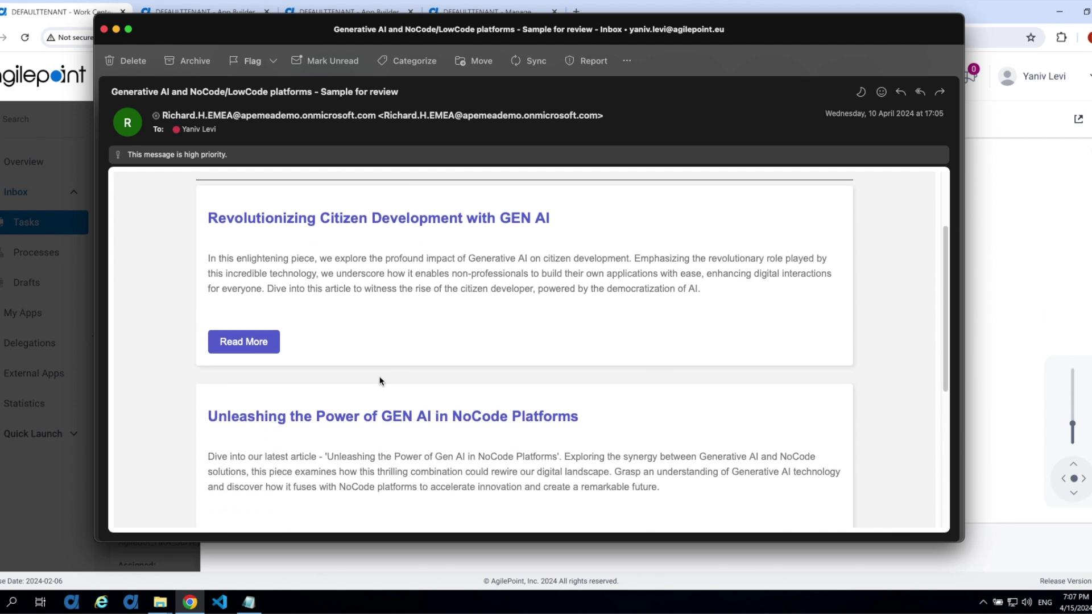
scroll(380, 380, "down", 3)
scroll(364, 375, "up", 7)
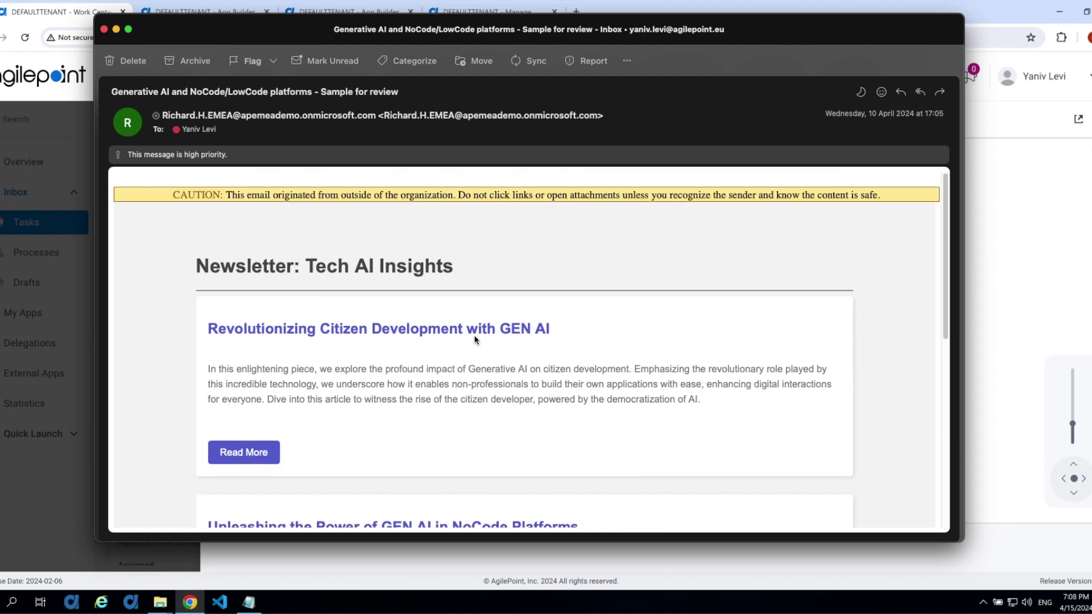
scroll(475, 339, "down", 1)
scroll(432, 329, "down", 1)
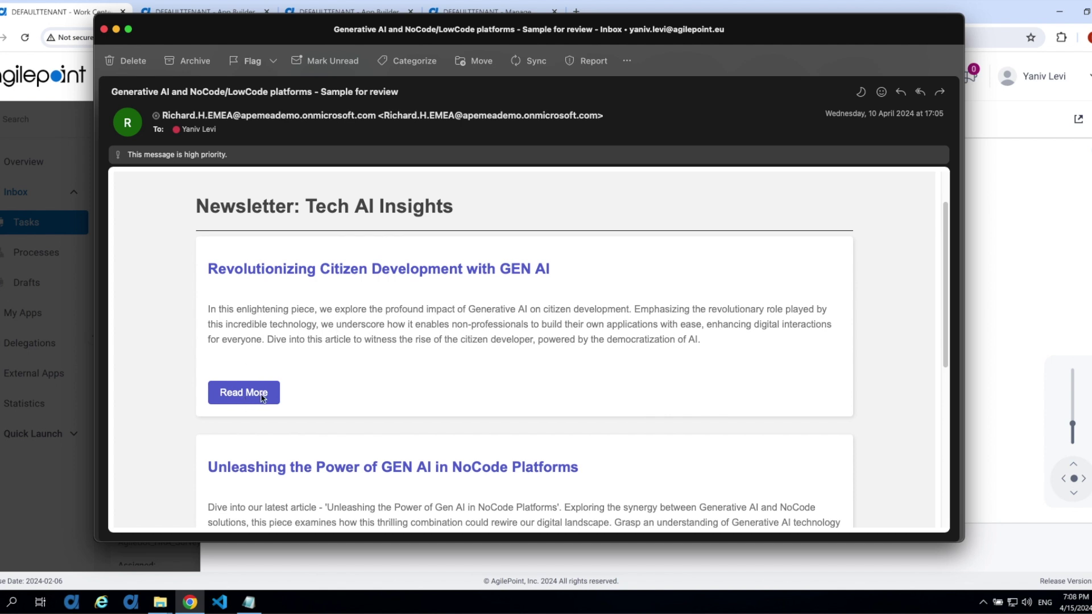
scroll(316, 413, "down", 5)
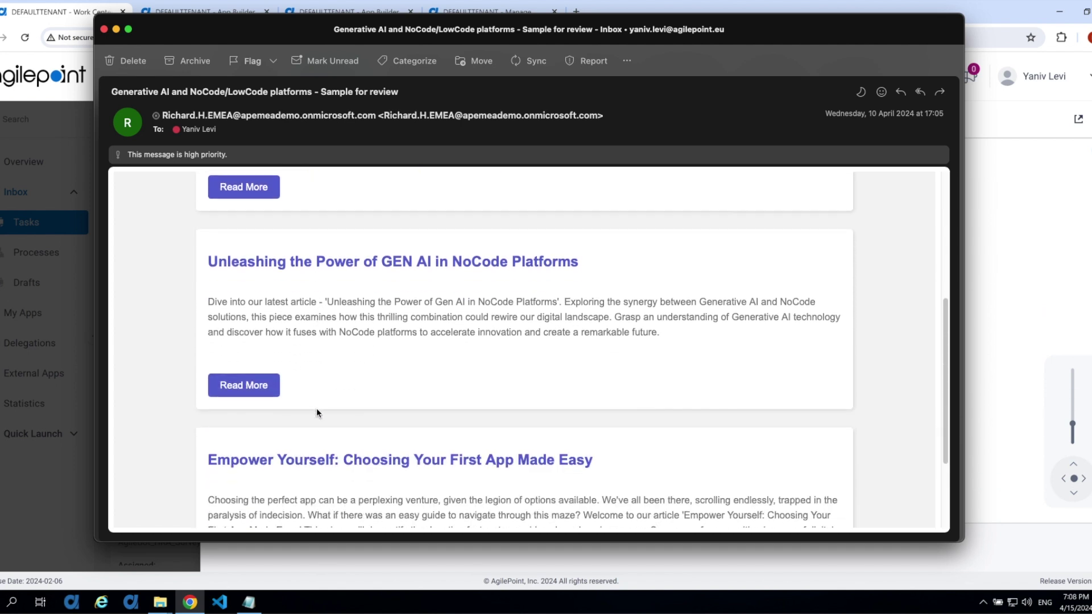
scroll(317, 412, "down", 3)
scroll(317, 413, "up", 10)
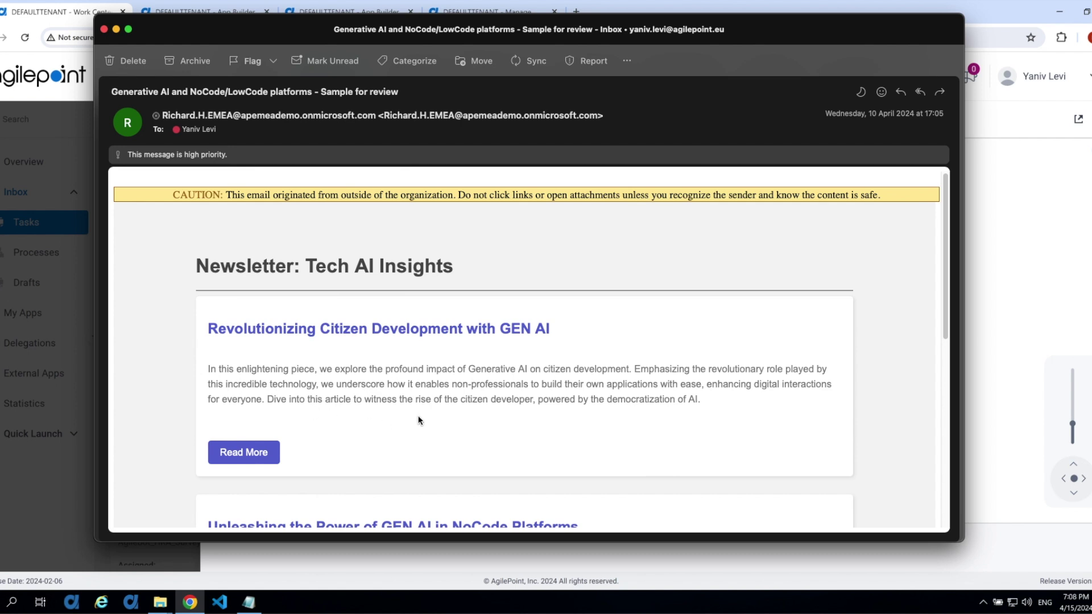
scroll(419, 420, "down", 2)
scroll(419, 419, "down", 5)
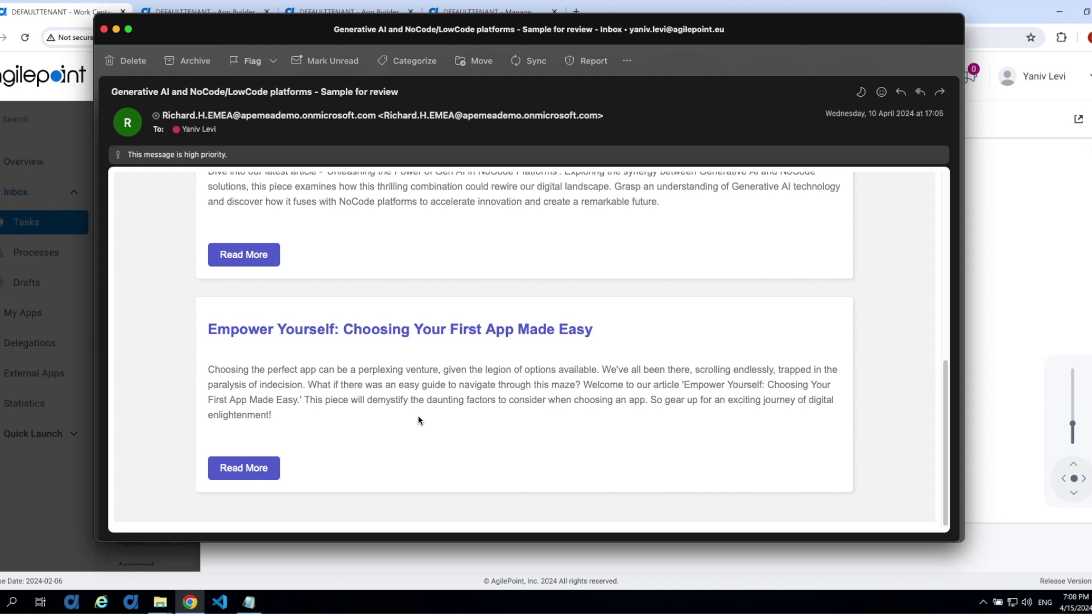
scroll(418, 420, "up", 7)
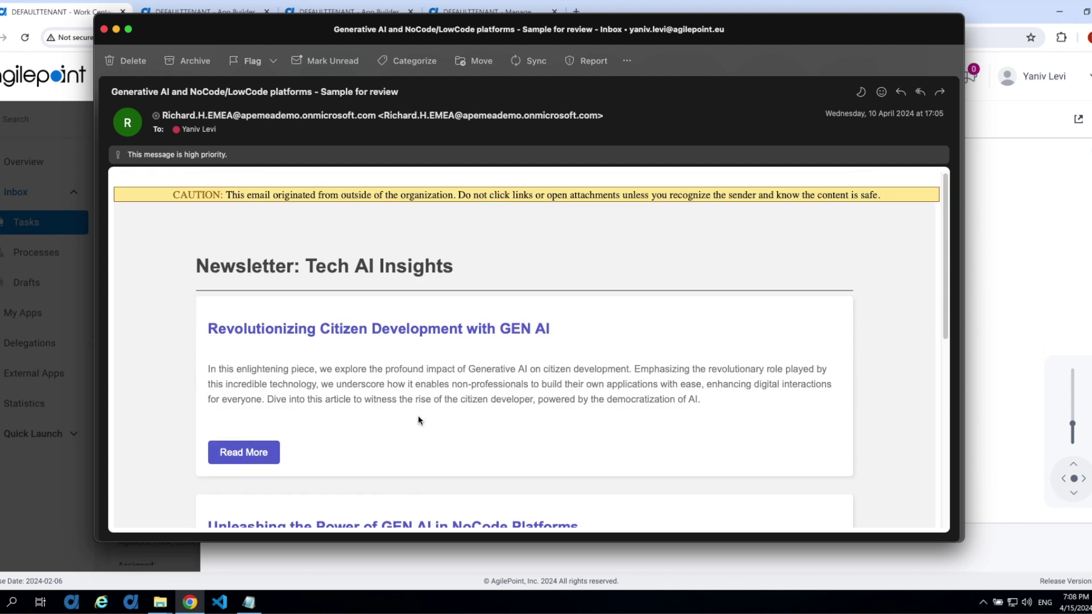